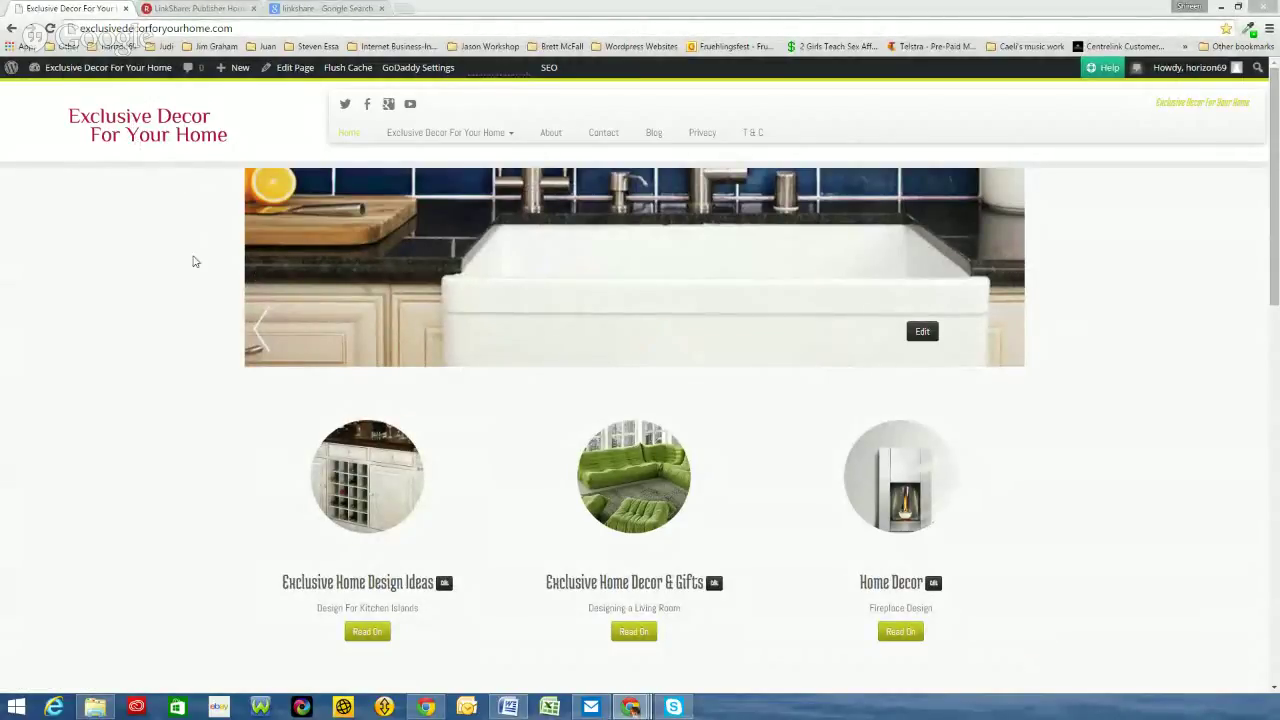
Leave the Exclusive Decor For Your Home page for the 'linkshare - Google Search' tab.
mouse_move(130, 74)
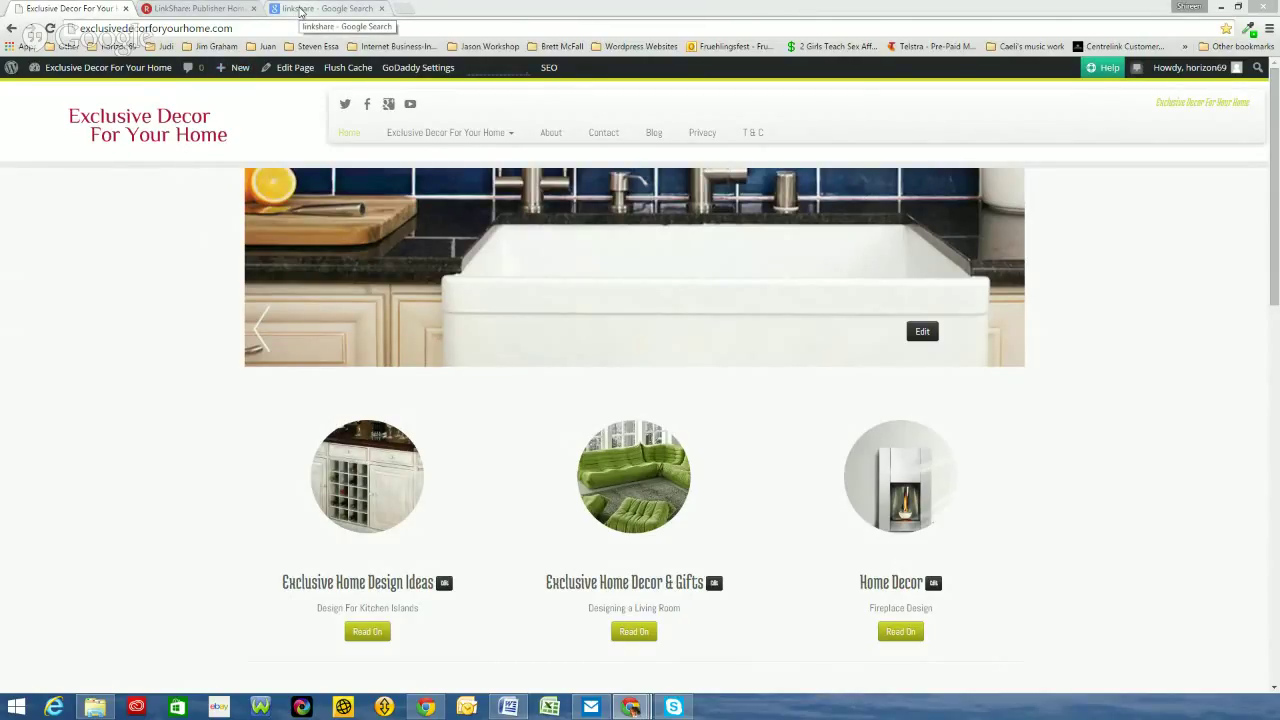
Reach the LinkShare publisher dashboard via Publisher Services, closing the registration and Affiliate Marketing tabs.
click(299, 10)
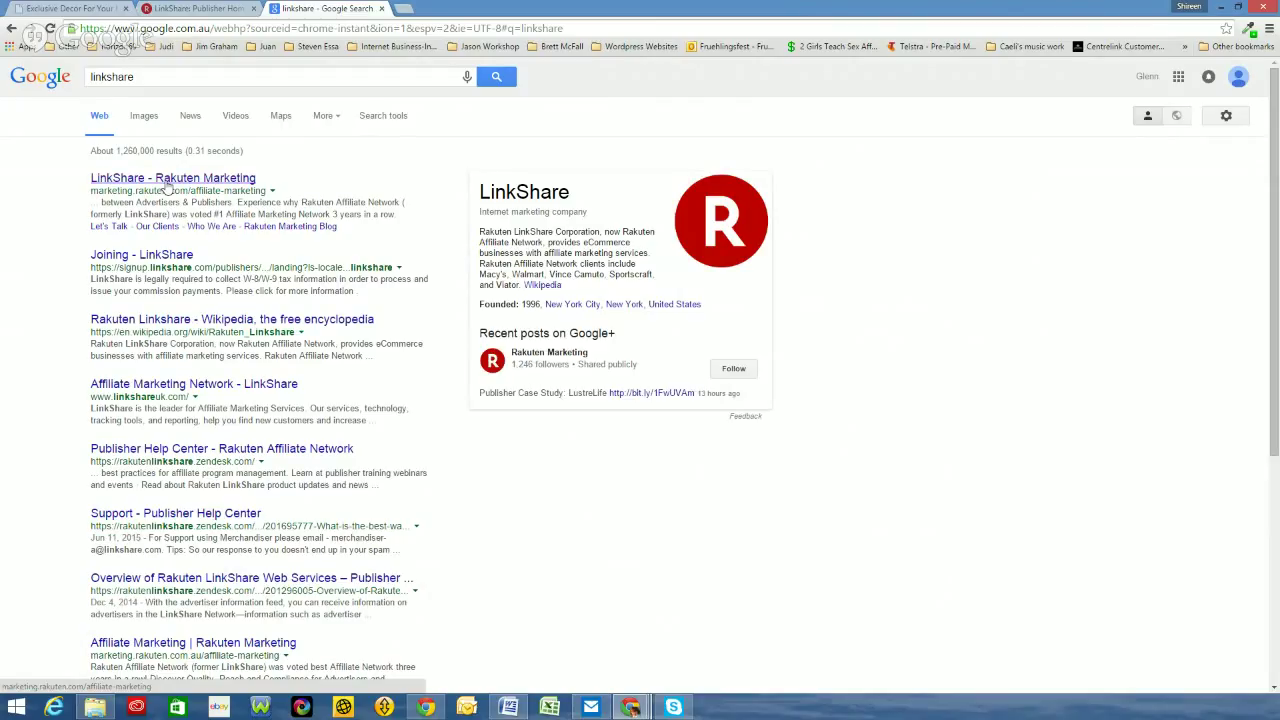
click(167, 186)
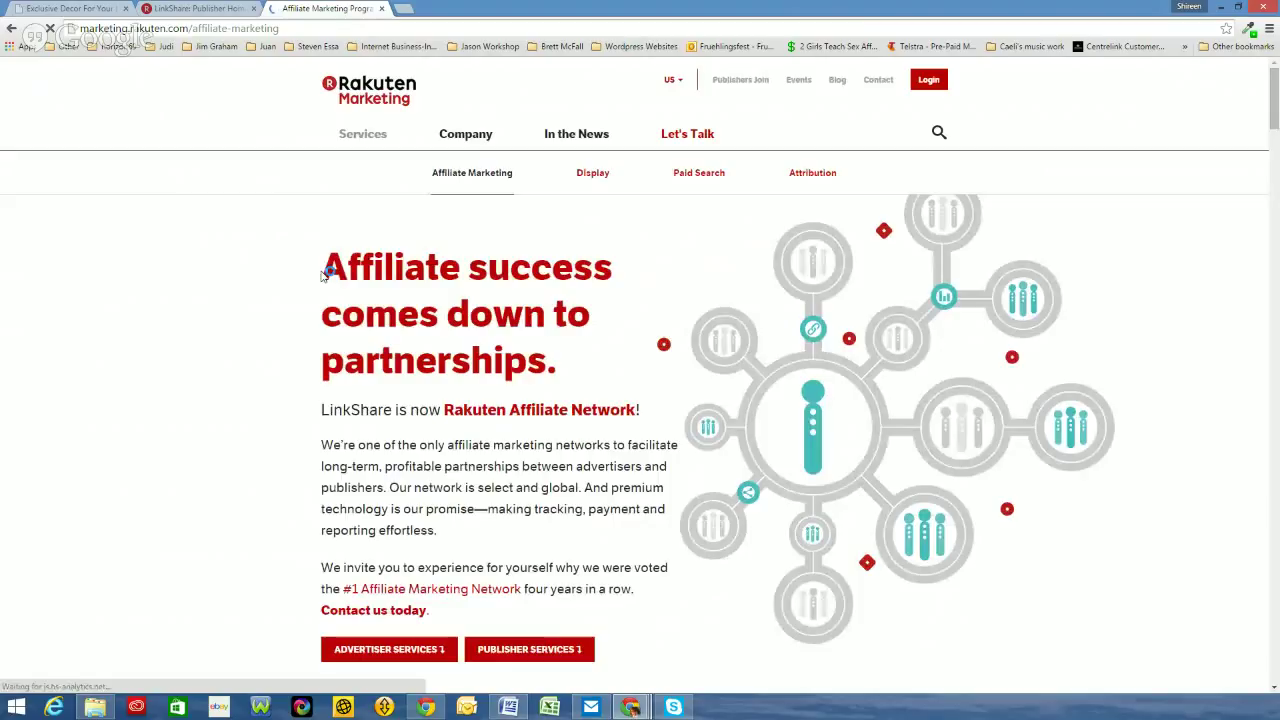
click(524, 650)
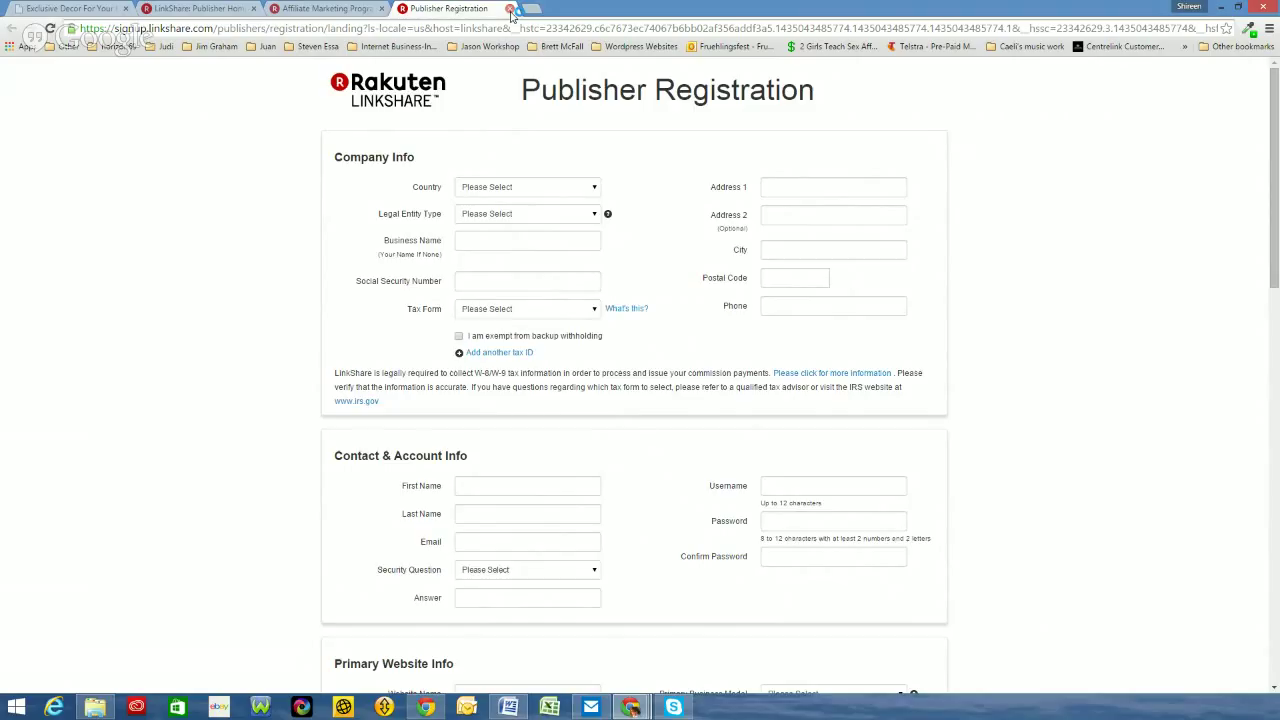
click(510, 8)
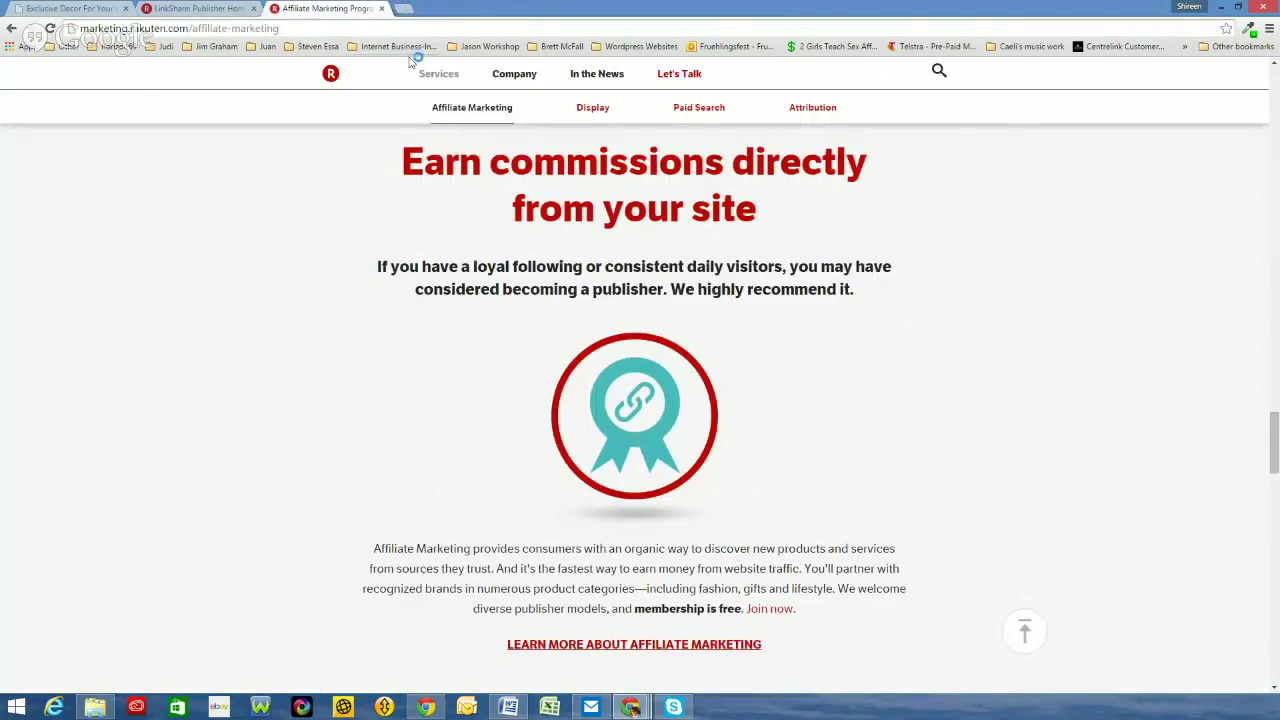
click(383, 9)
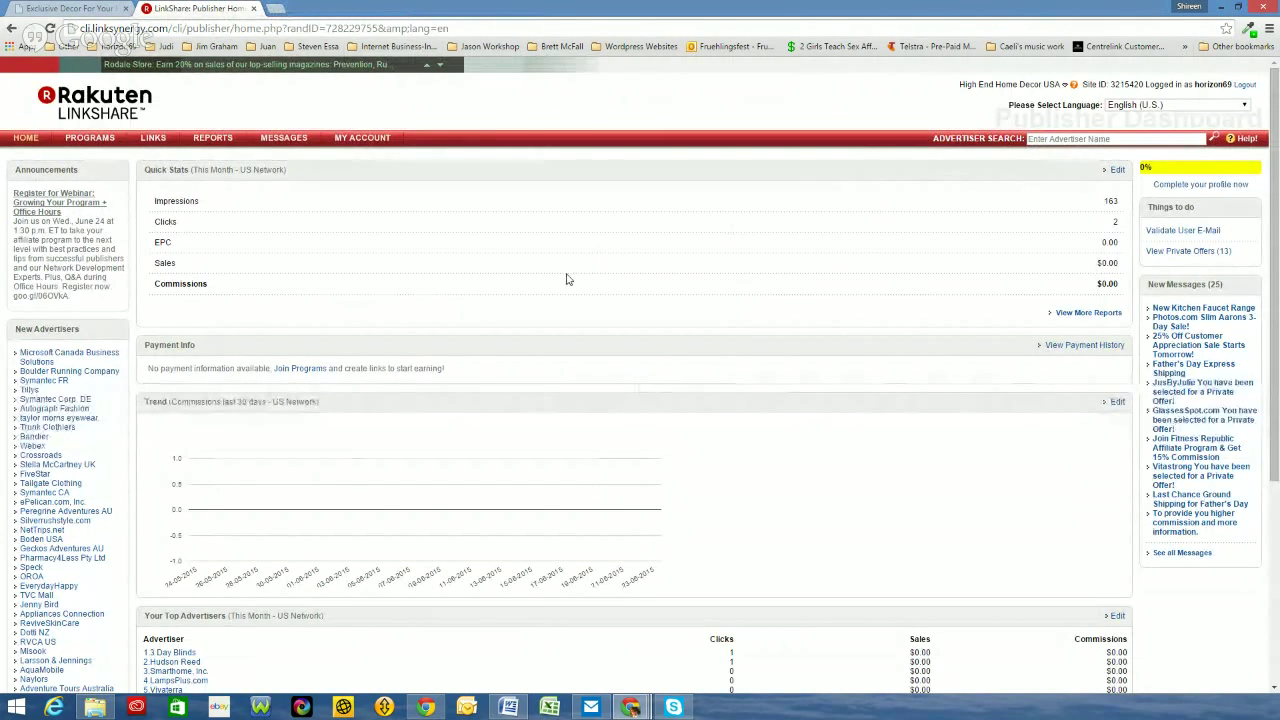
Open Hudson Reed from Your Top Advertisers and review its 6%-to-9% commission program details.
scroll(554, 300, down, 5)
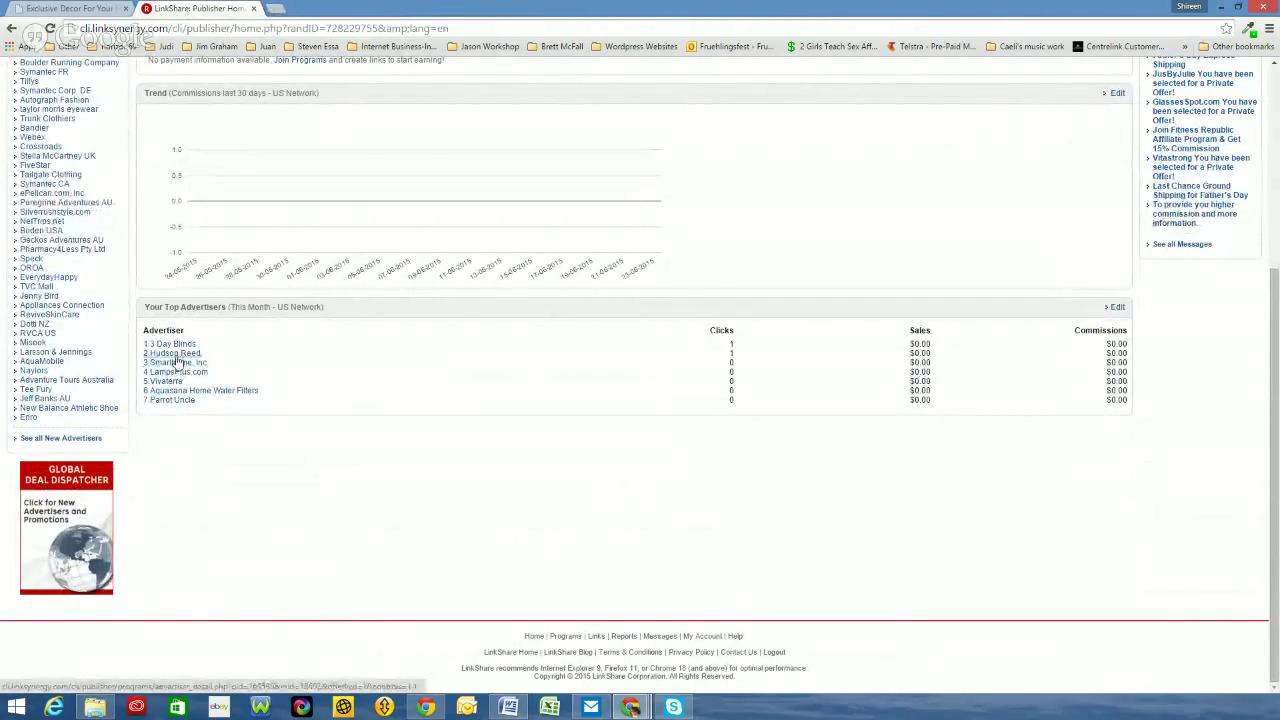
click(176, 354)
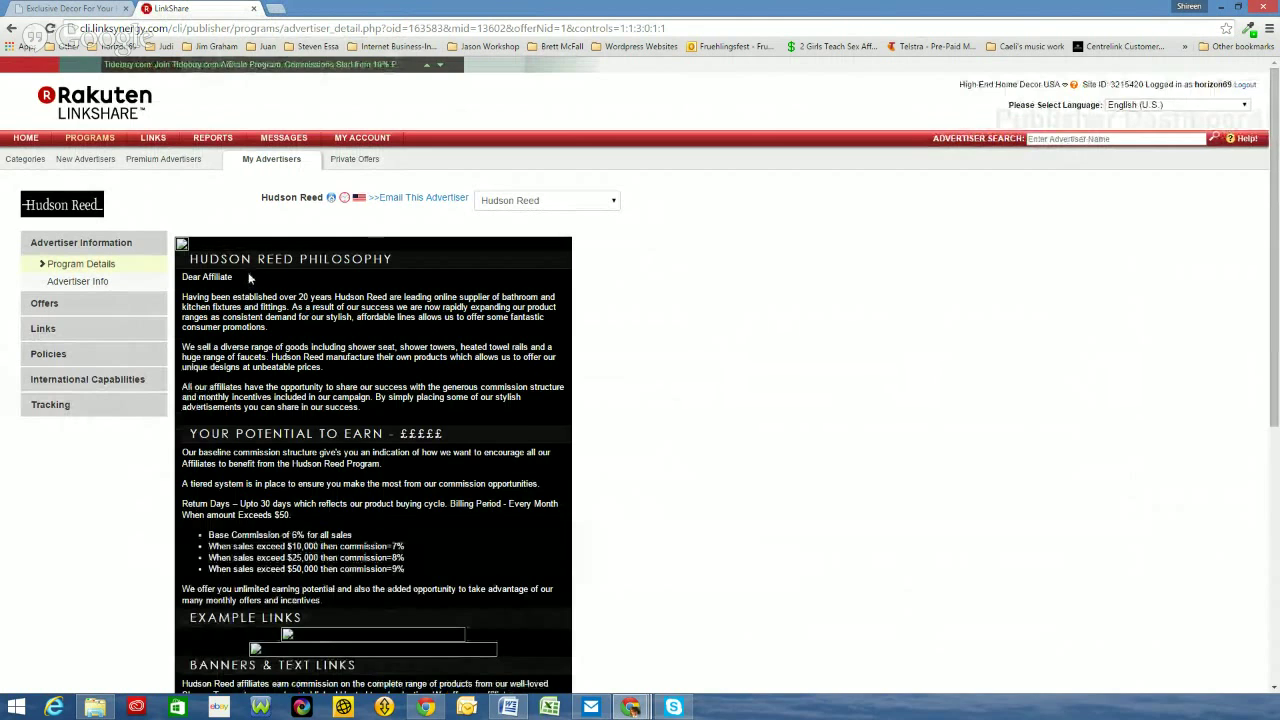
scroll(272, 385, down, 3)
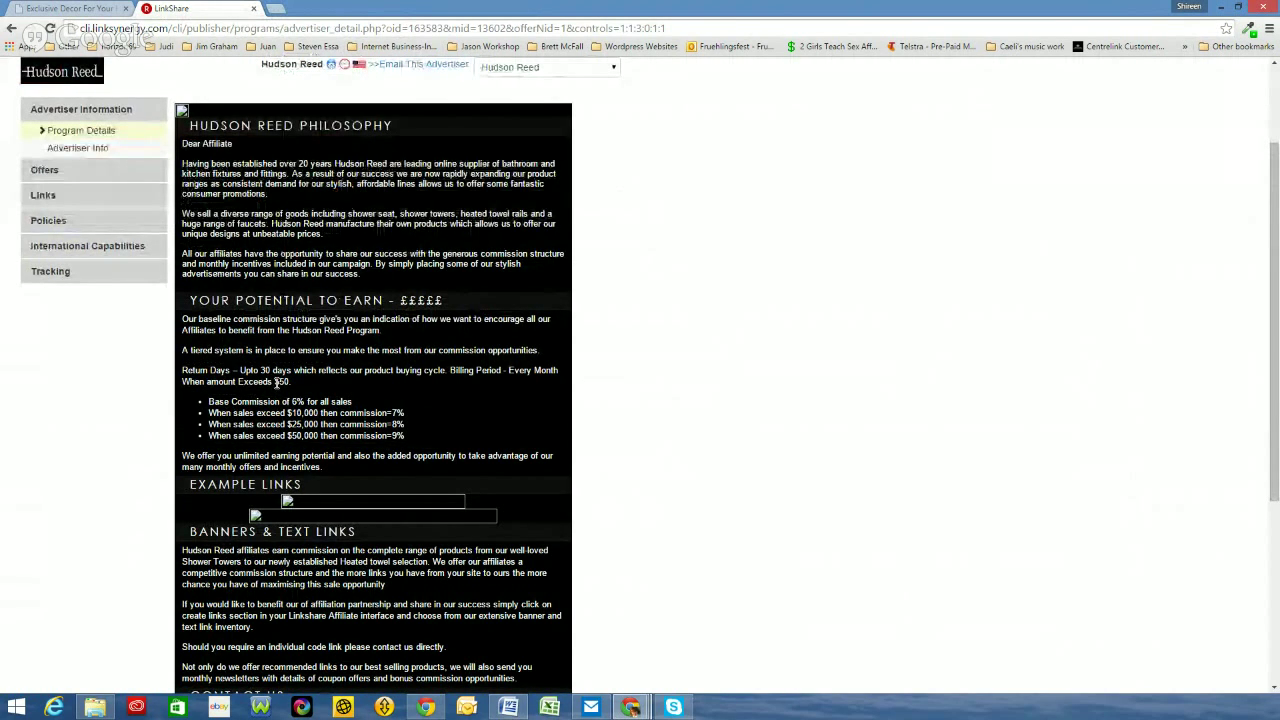
scroll(276, 383, down, 3)
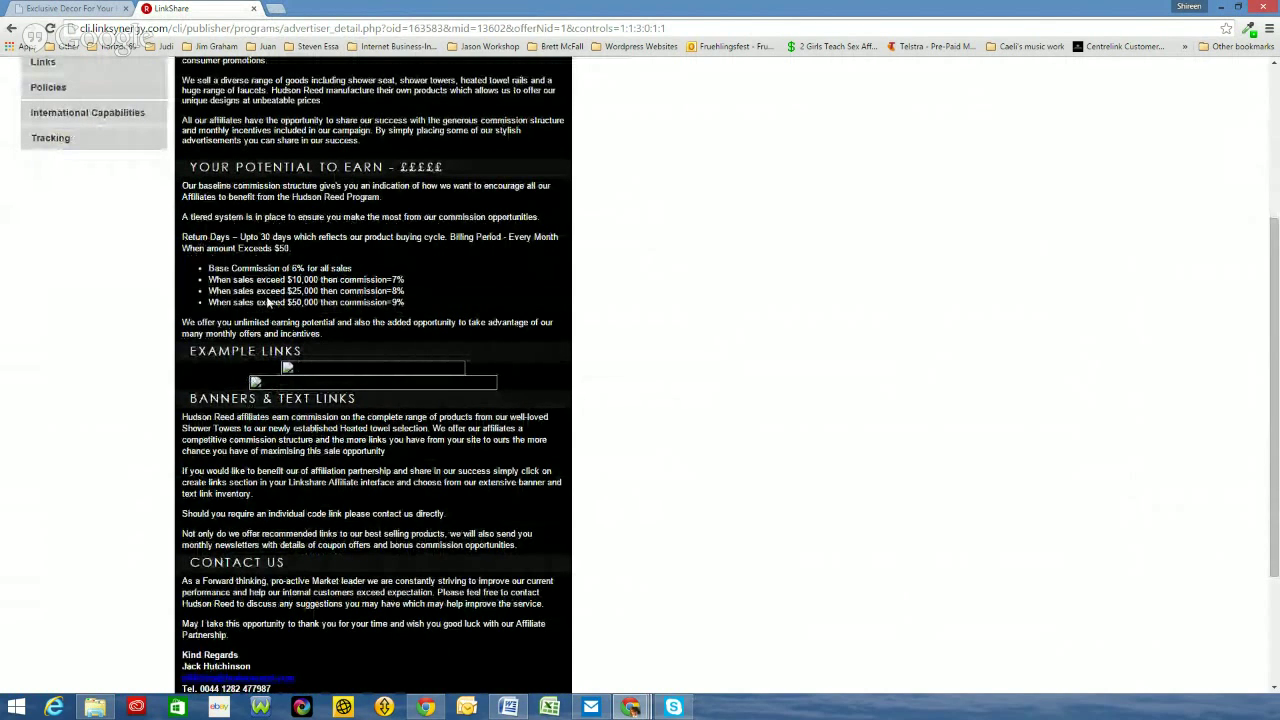
scroll(308, 430, down, 2)
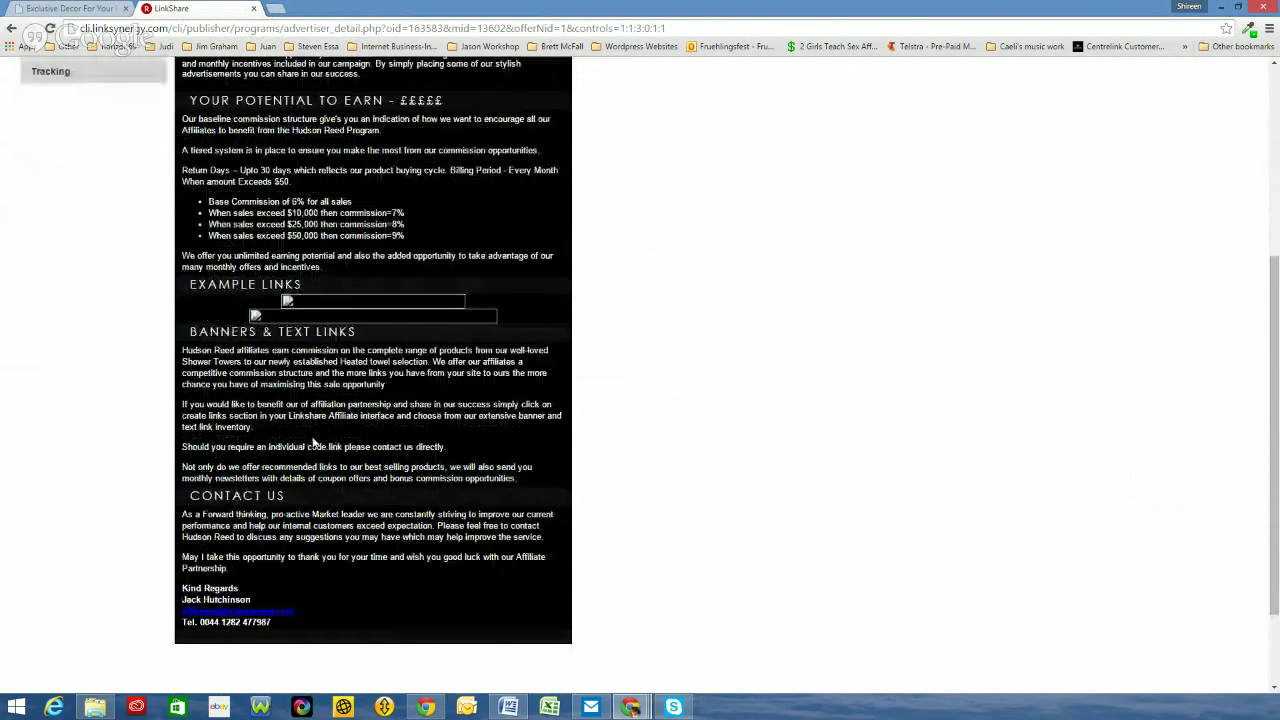
scroll(277, 388, up, 1)
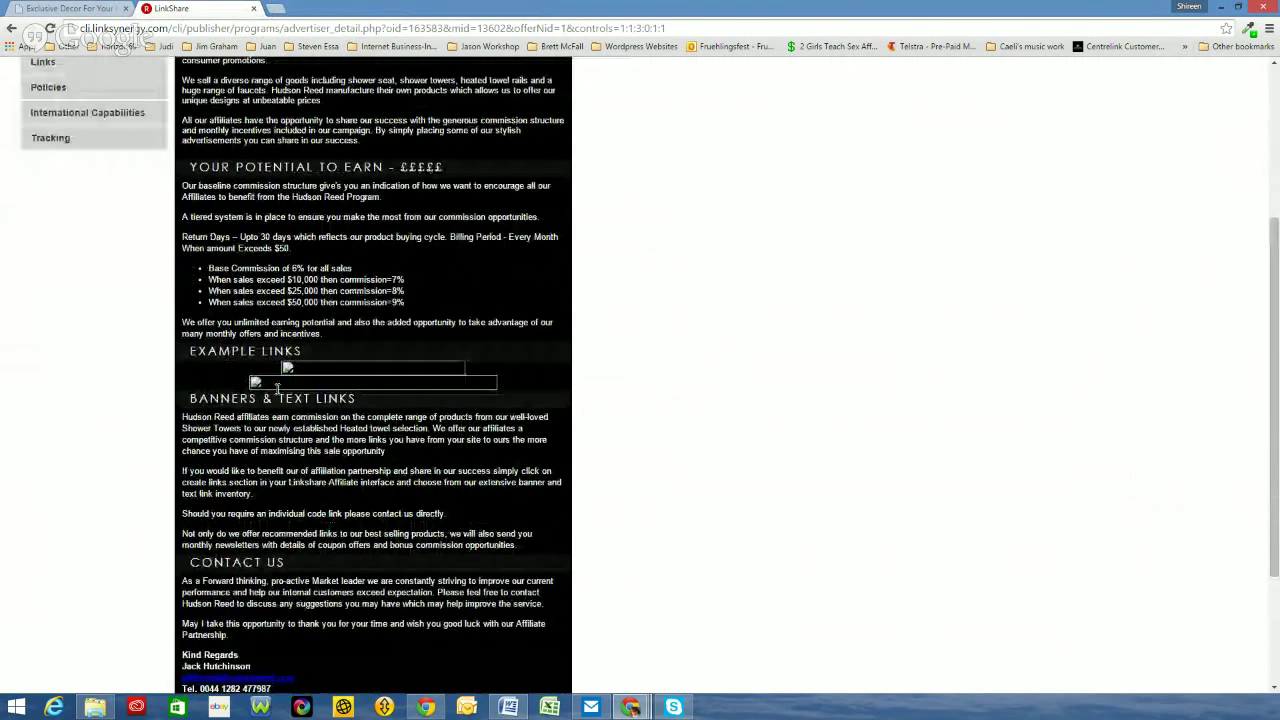
scroll(277, 388, up, 4)
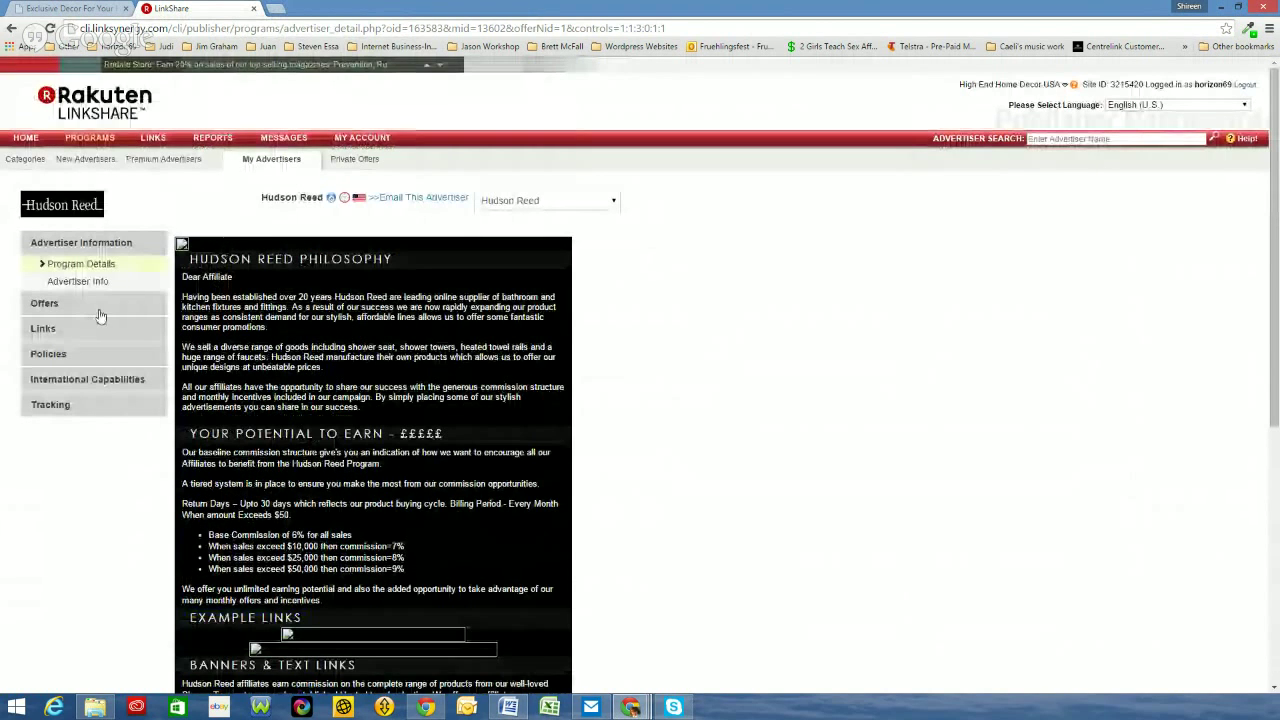
Show Hudson Reed's Text / Email links, including the 5%-off coupon code link.
click(41, 329)
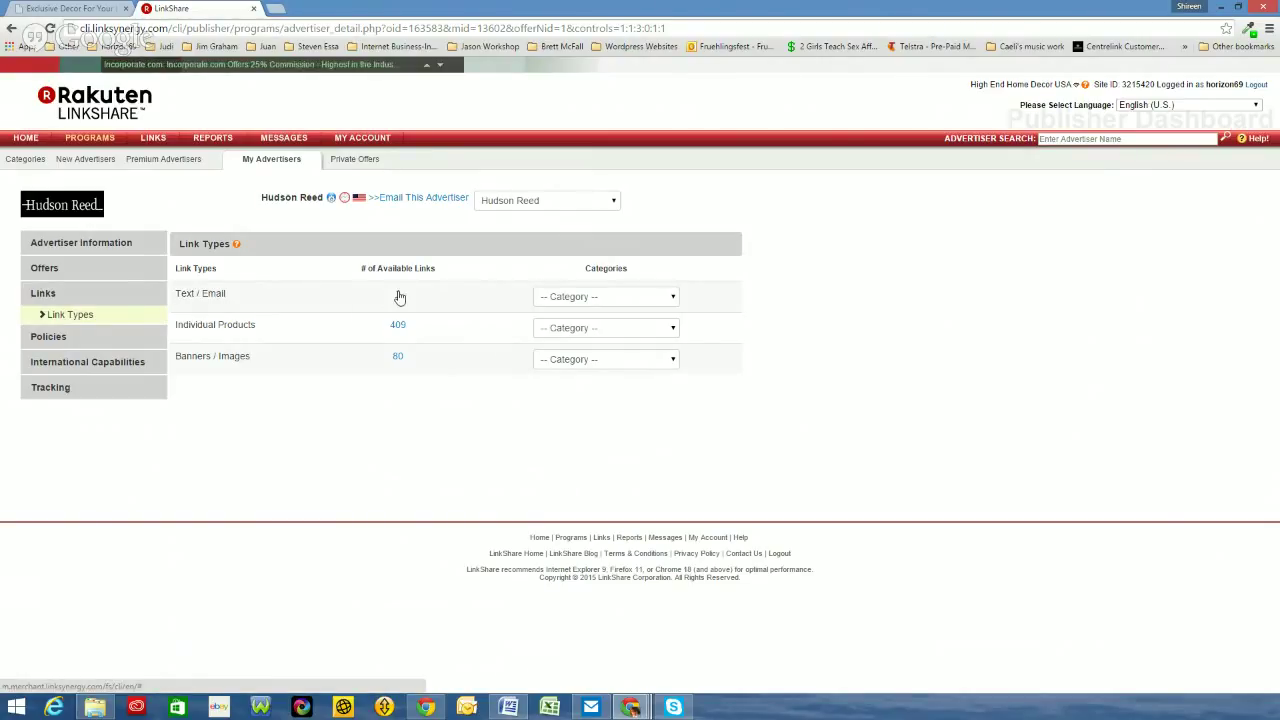
click(399, 297)
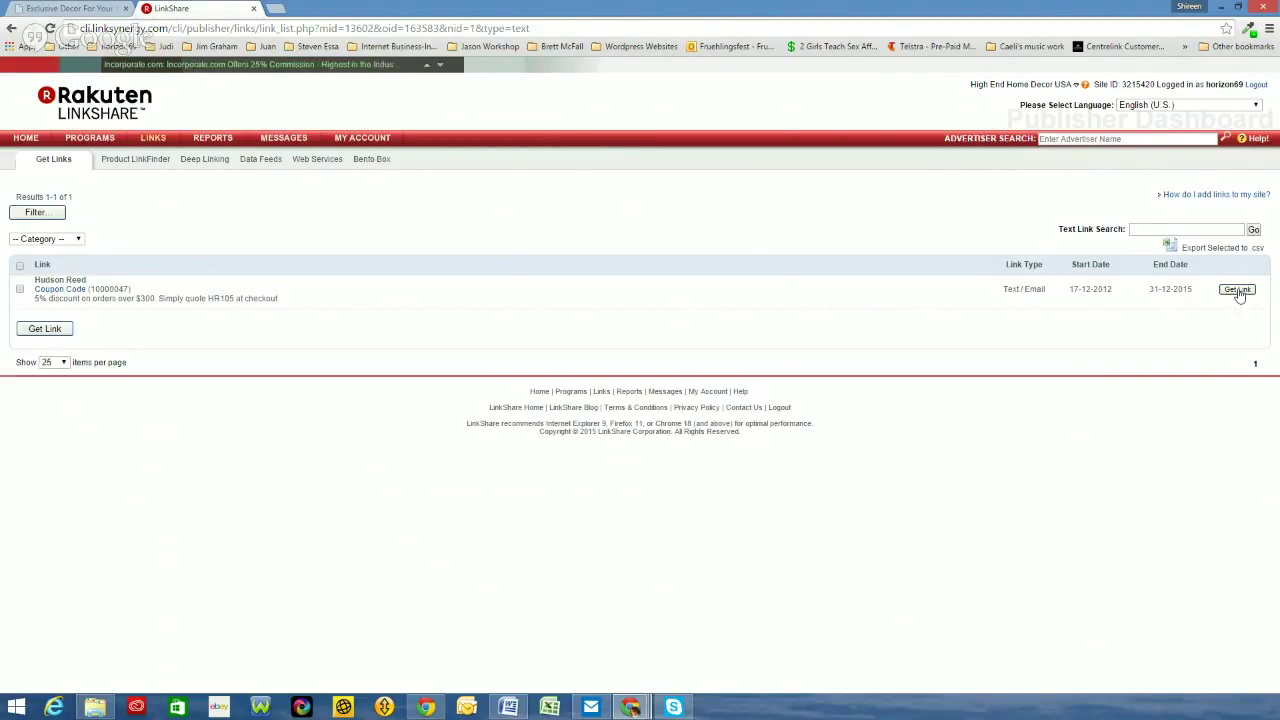
Copy Hudson Reed's coupon link code set to open in a new window, then return to the decor site.
click(1237, 290)
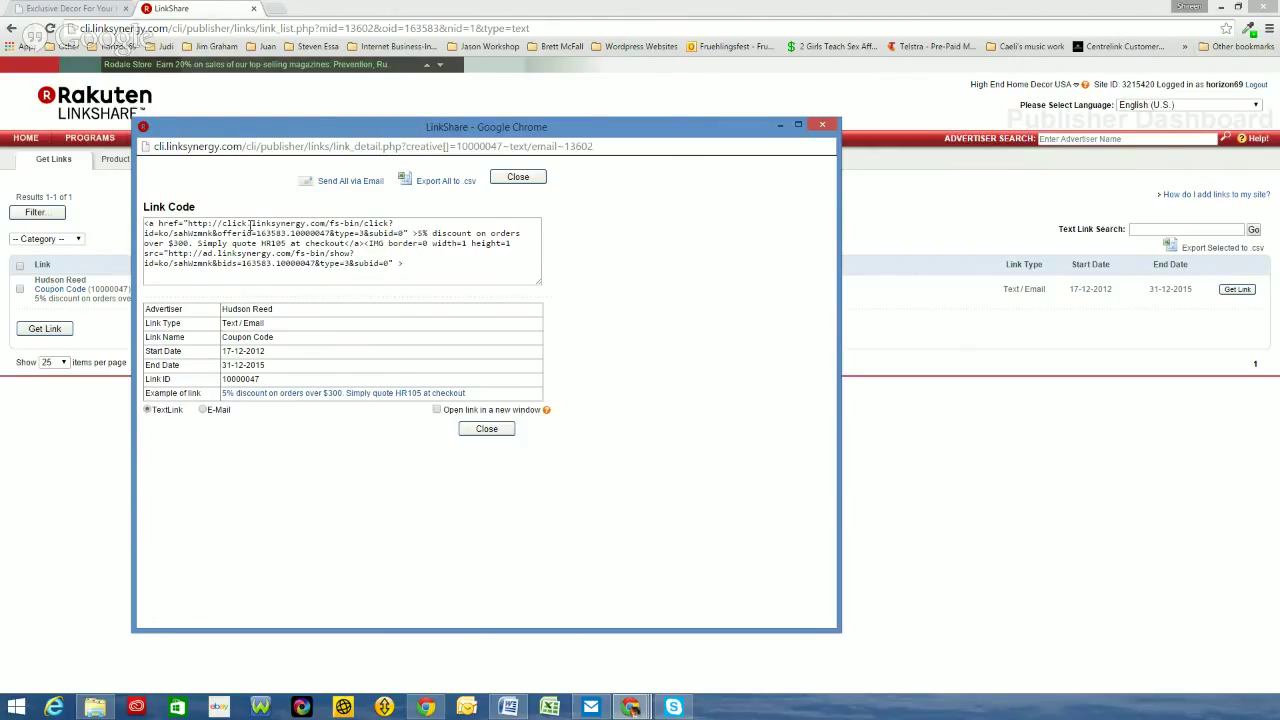
click(436, 410)
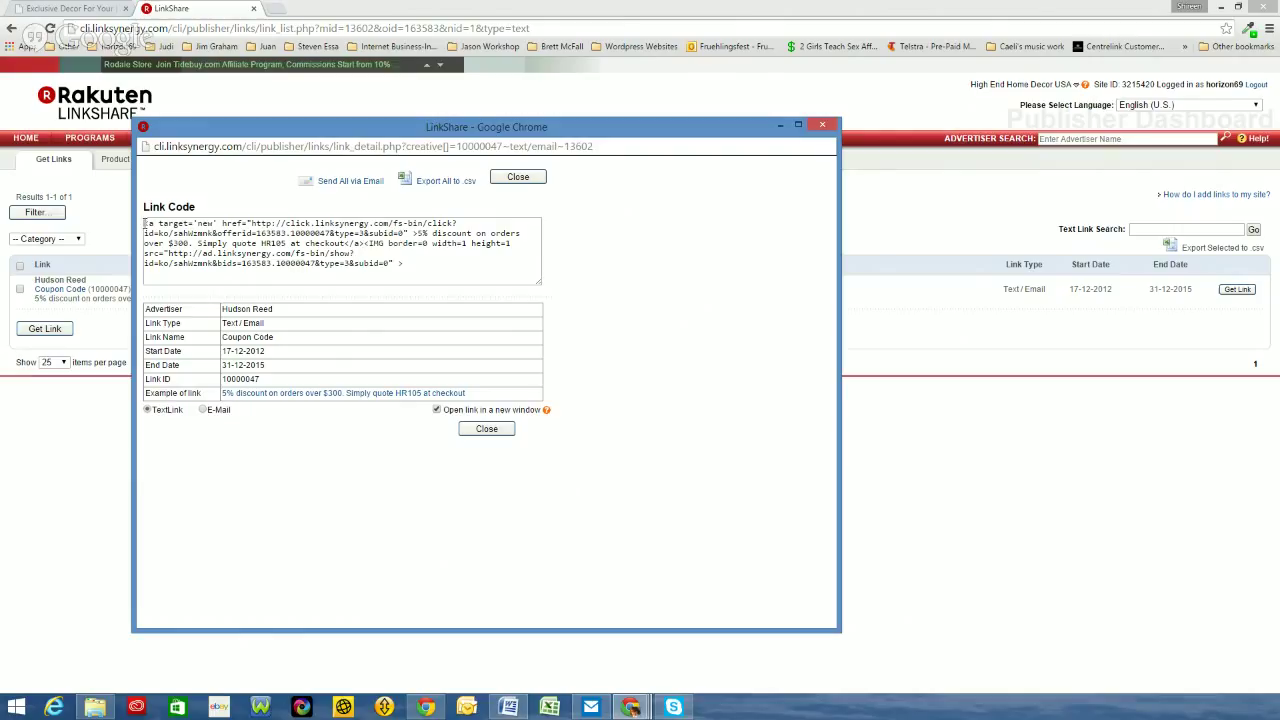
drag(146, 223, 434, 267)
right_click(306, 246)
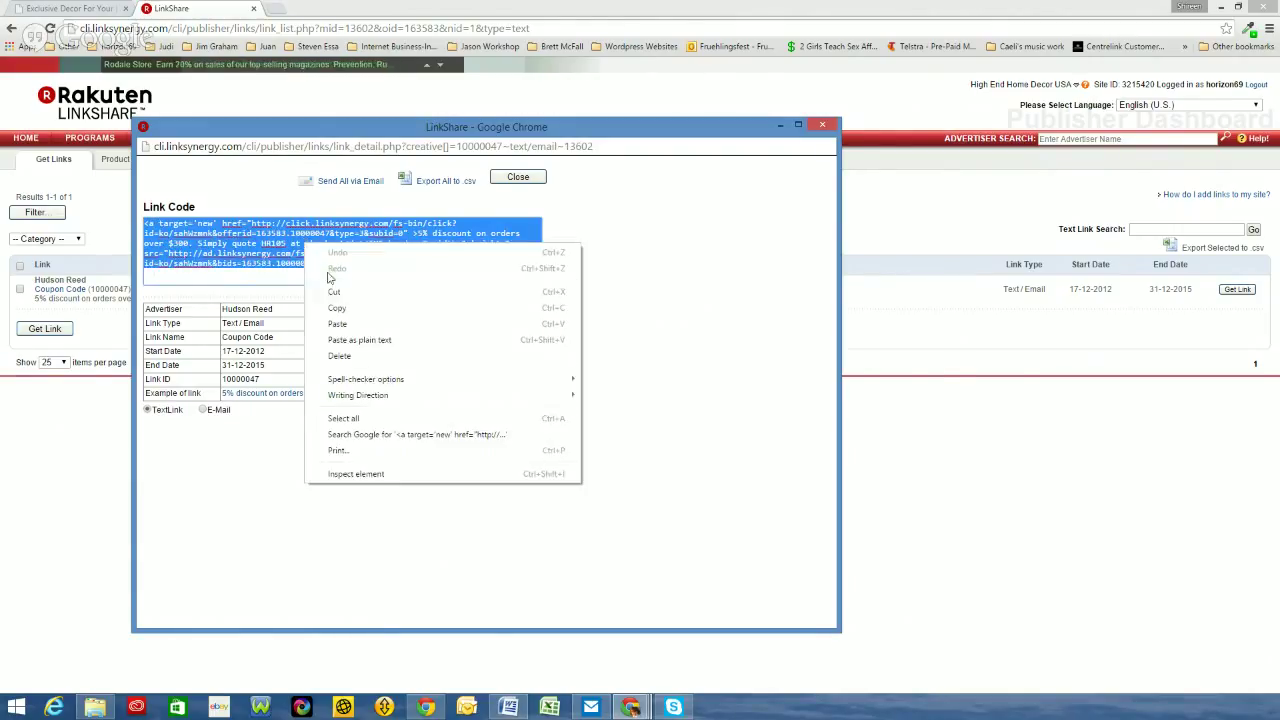
click(337, 308)
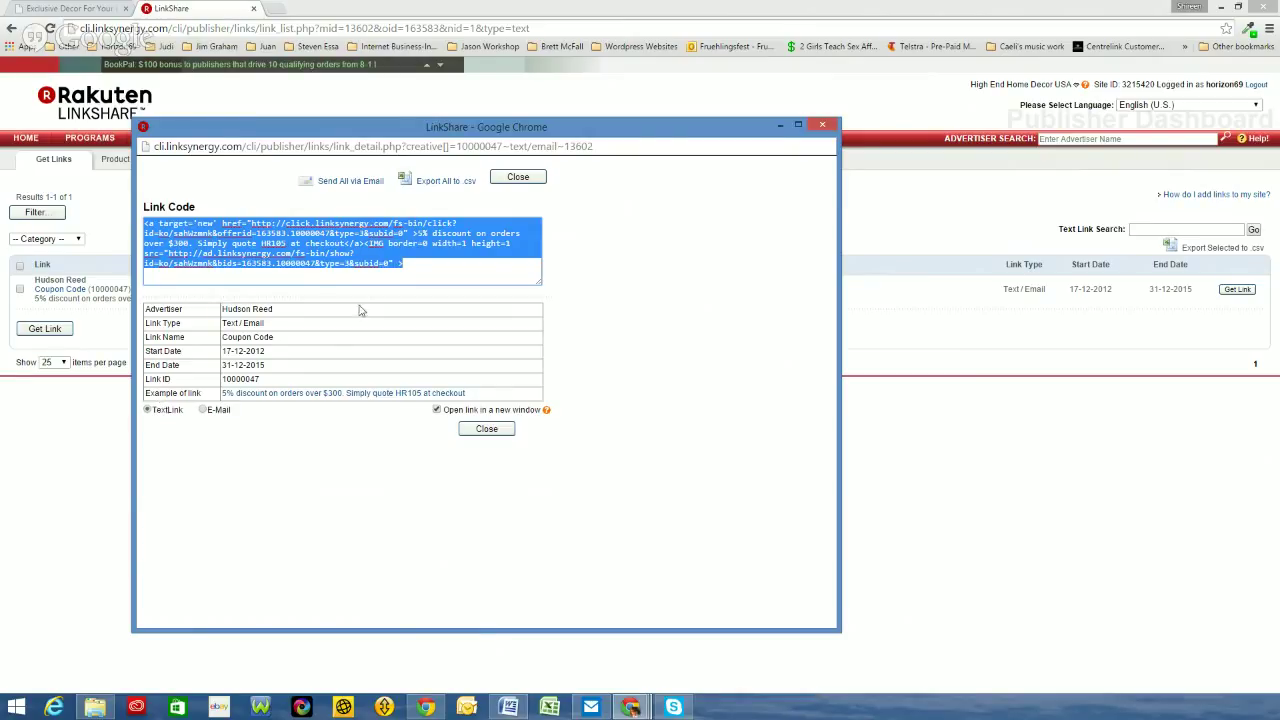
click(66, 10)
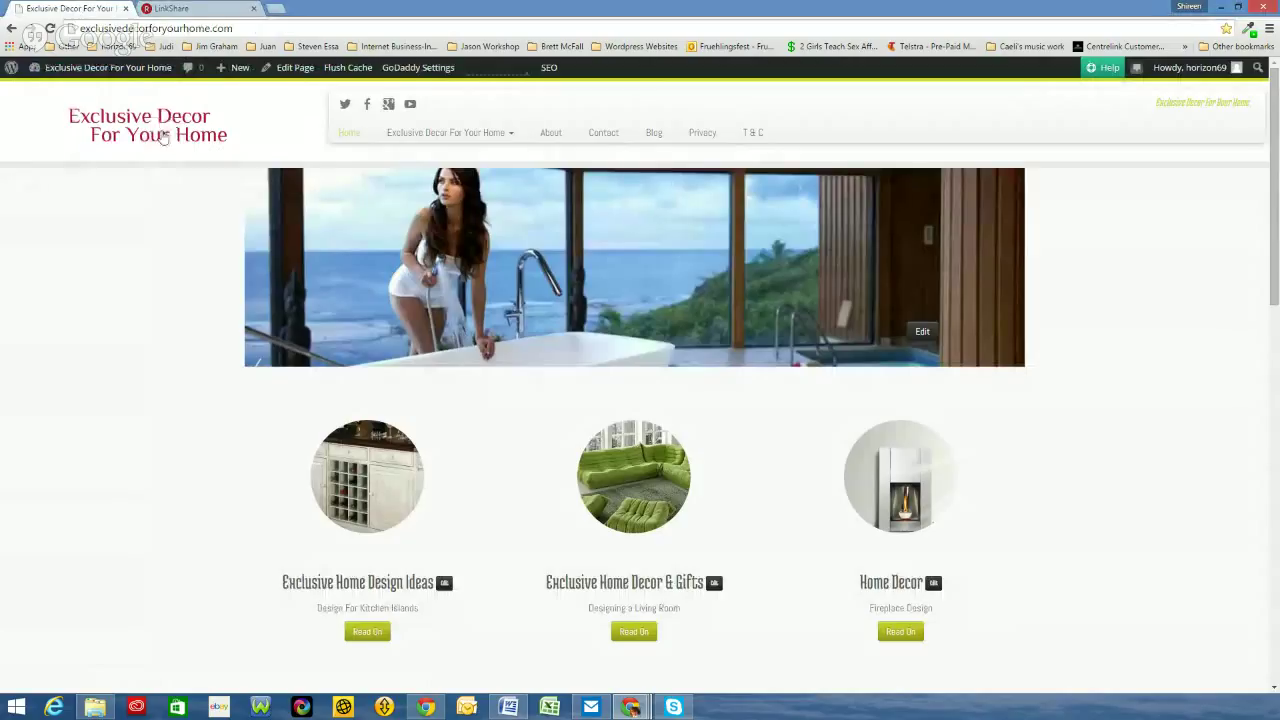
Open 'Decor & More Making Your Home Beautiful' from Dashboard > Pages > All Pages for editing.
mouse_move(122, 70)
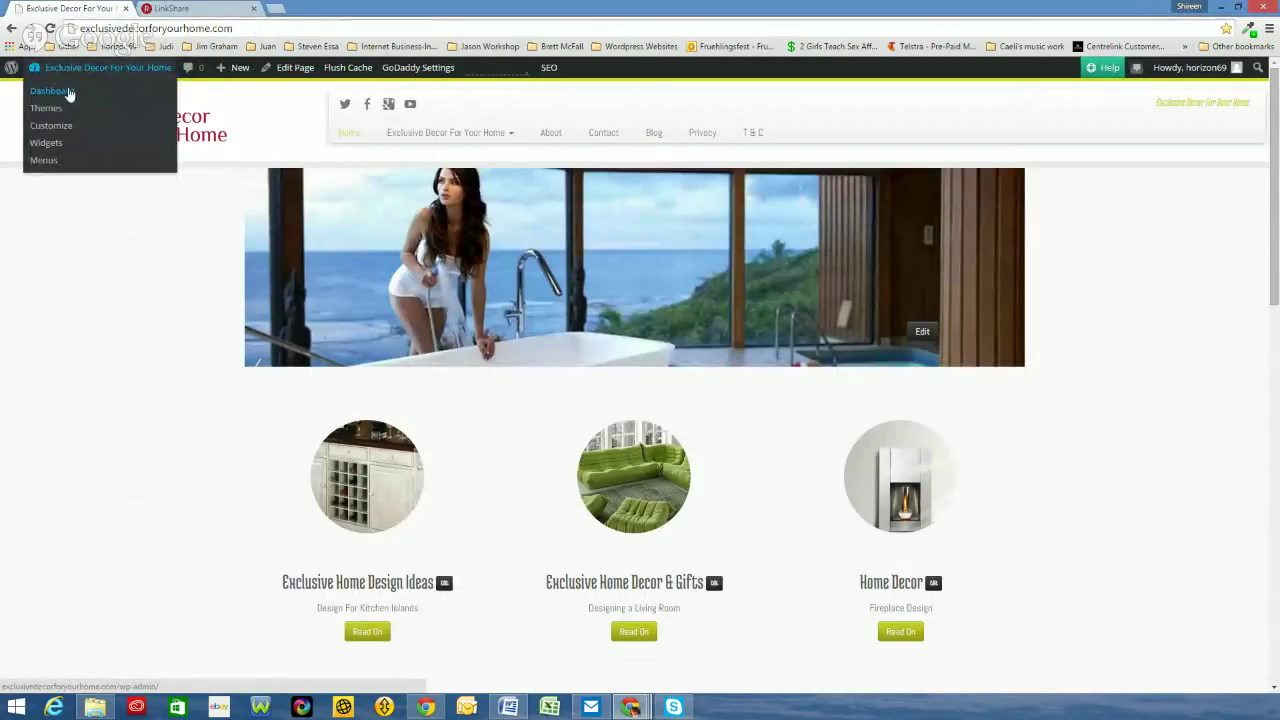
click(66, 92)
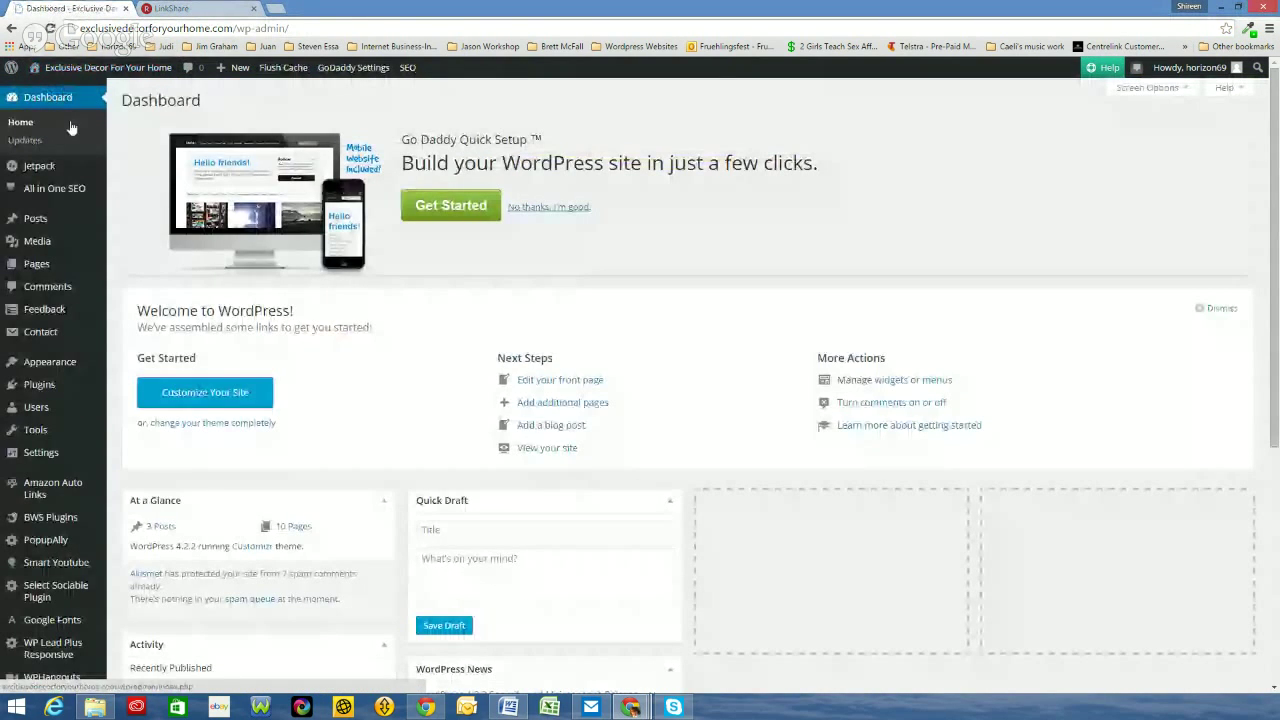
click(33, 266)
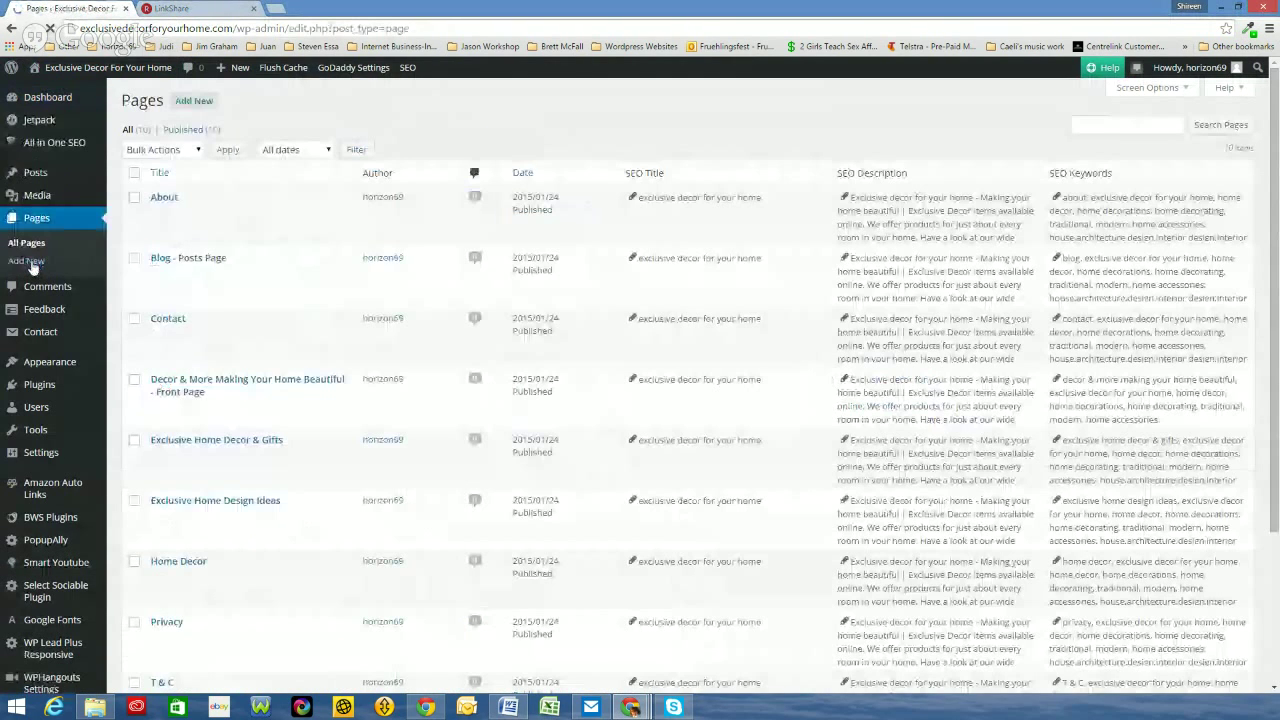
click(33, 266)
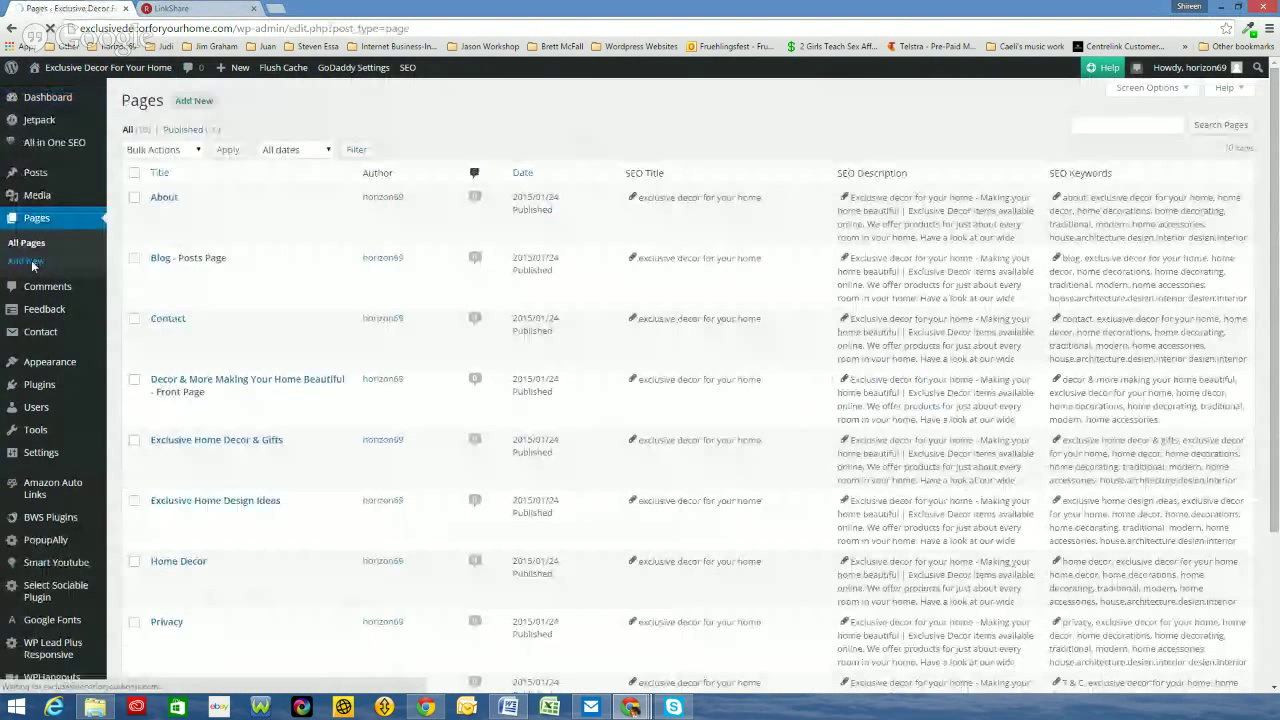
scroll(226, 443, down, 2)
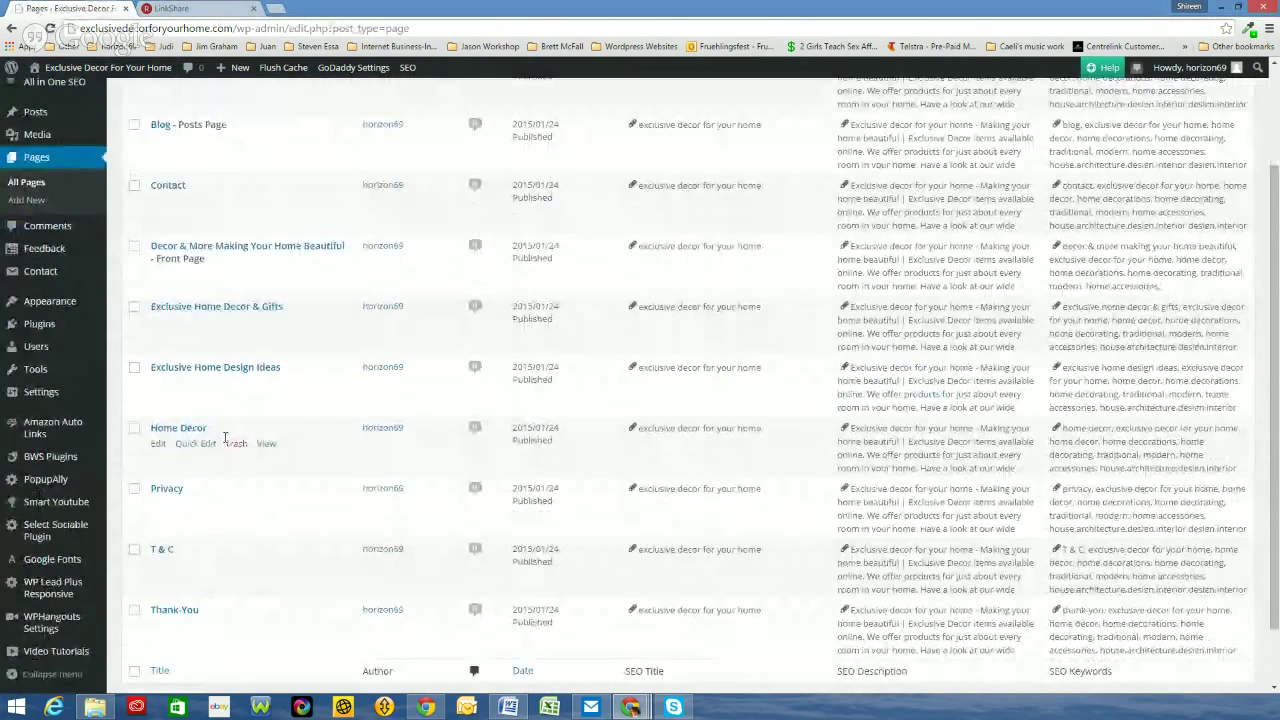
click(168, 253)
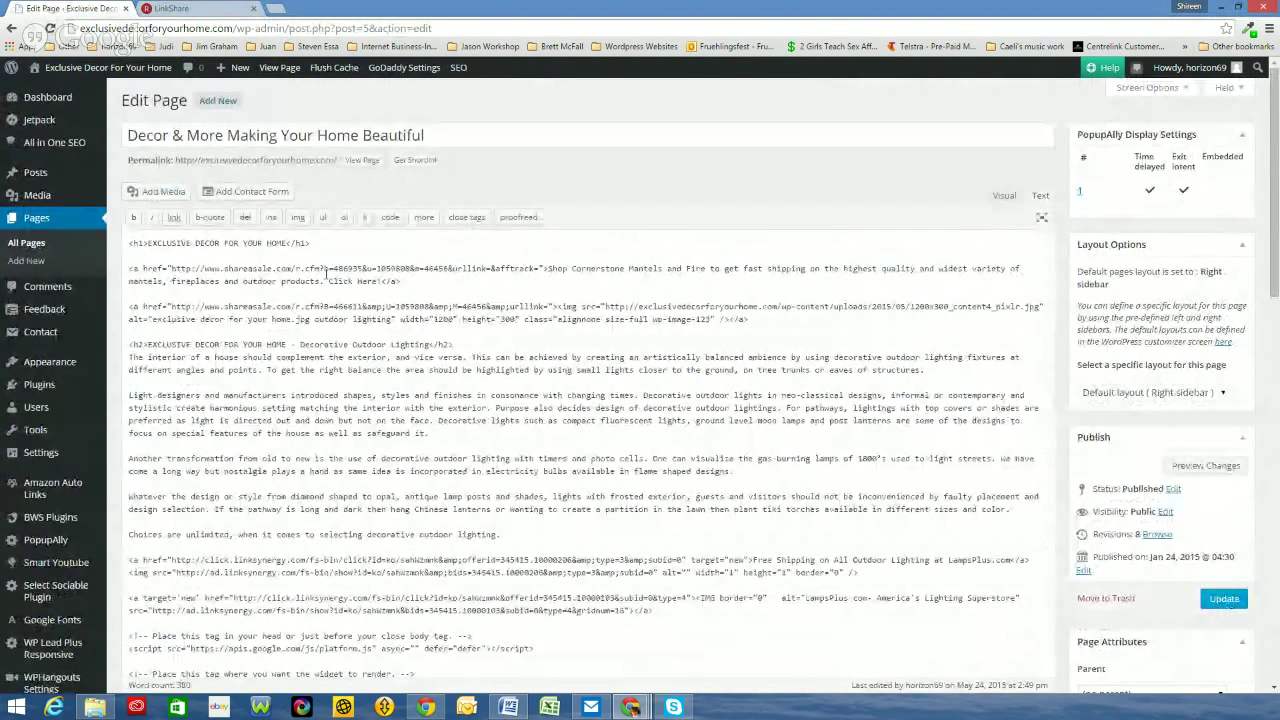
Paste the Hudson Reed coupon link code on a new line below the page's opening heading.
click(323, 243)
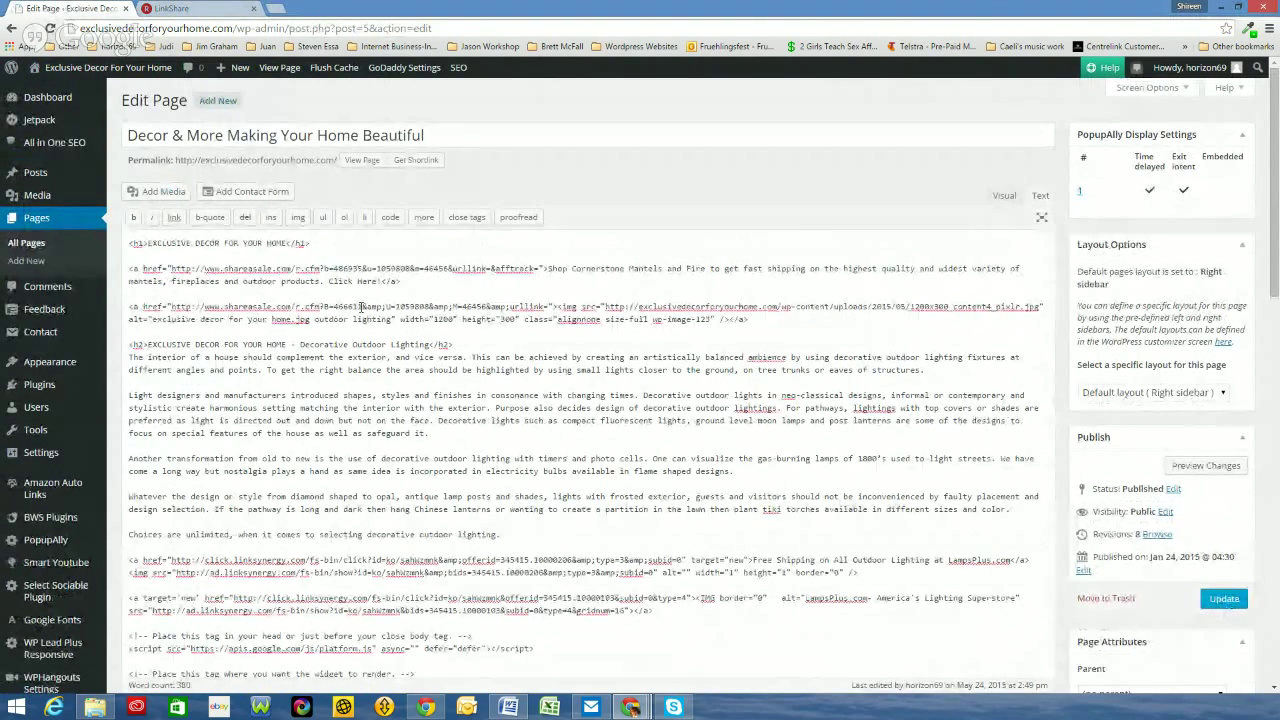
key(Return)
key(Return)
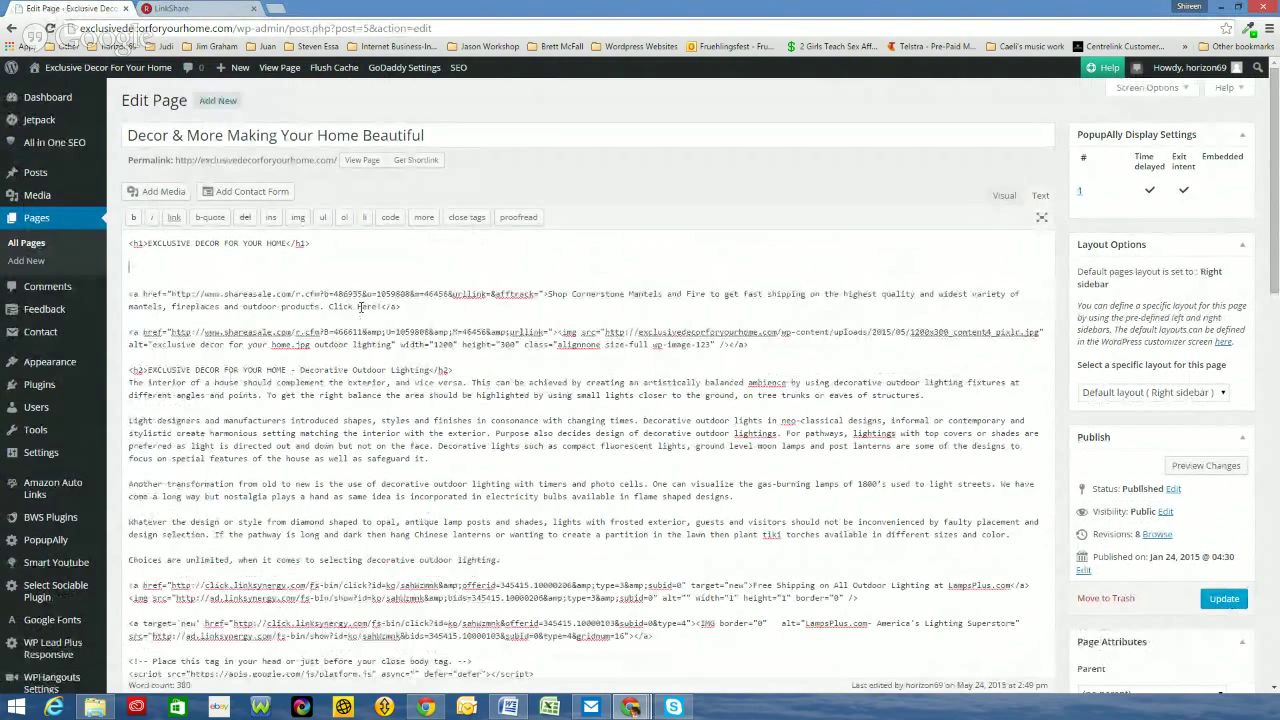
right_click(141, 265)
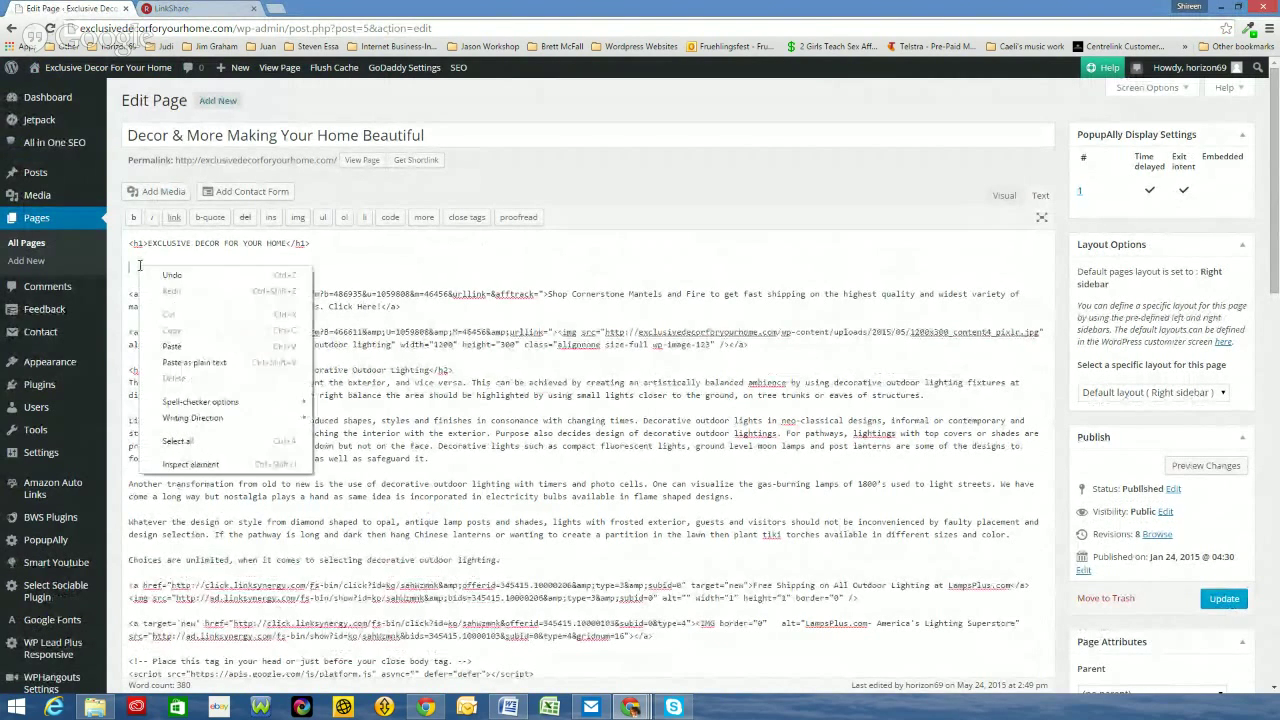
click(172, 346)
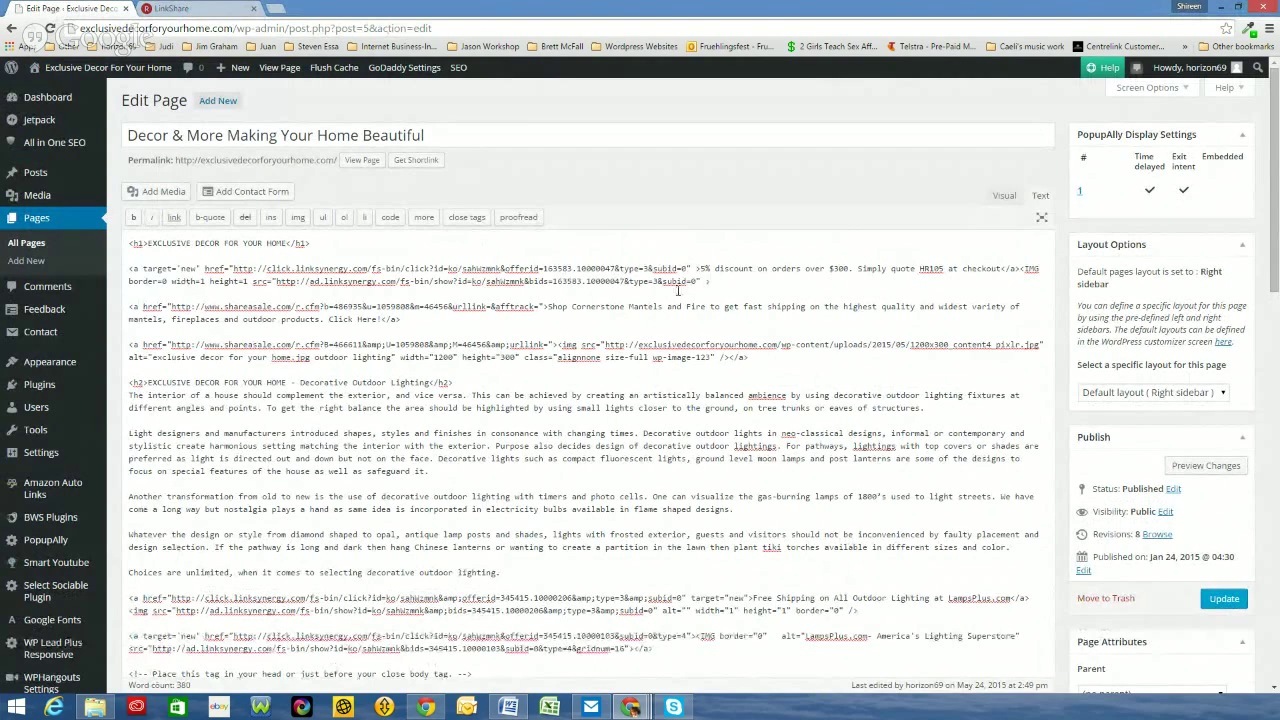
Check the link's 5% discount anchor text, then update the page.
drag(702, 268, 1003, 267)
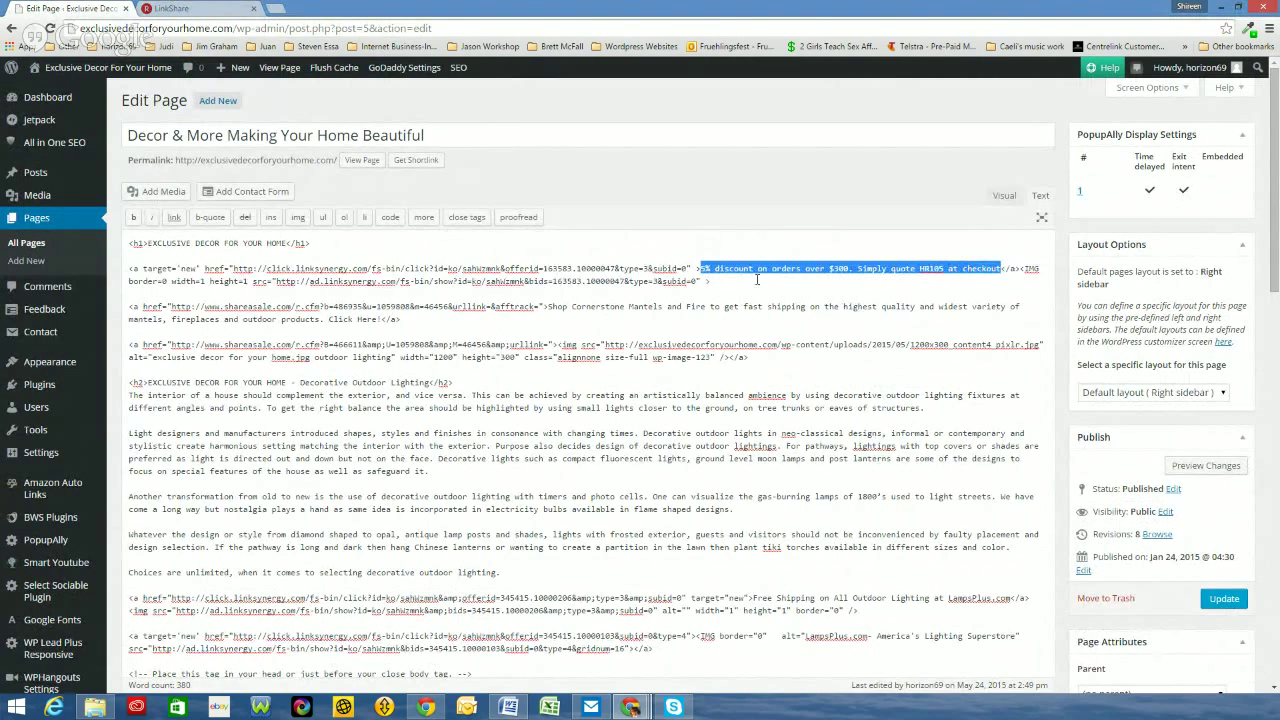
click(843, 275)
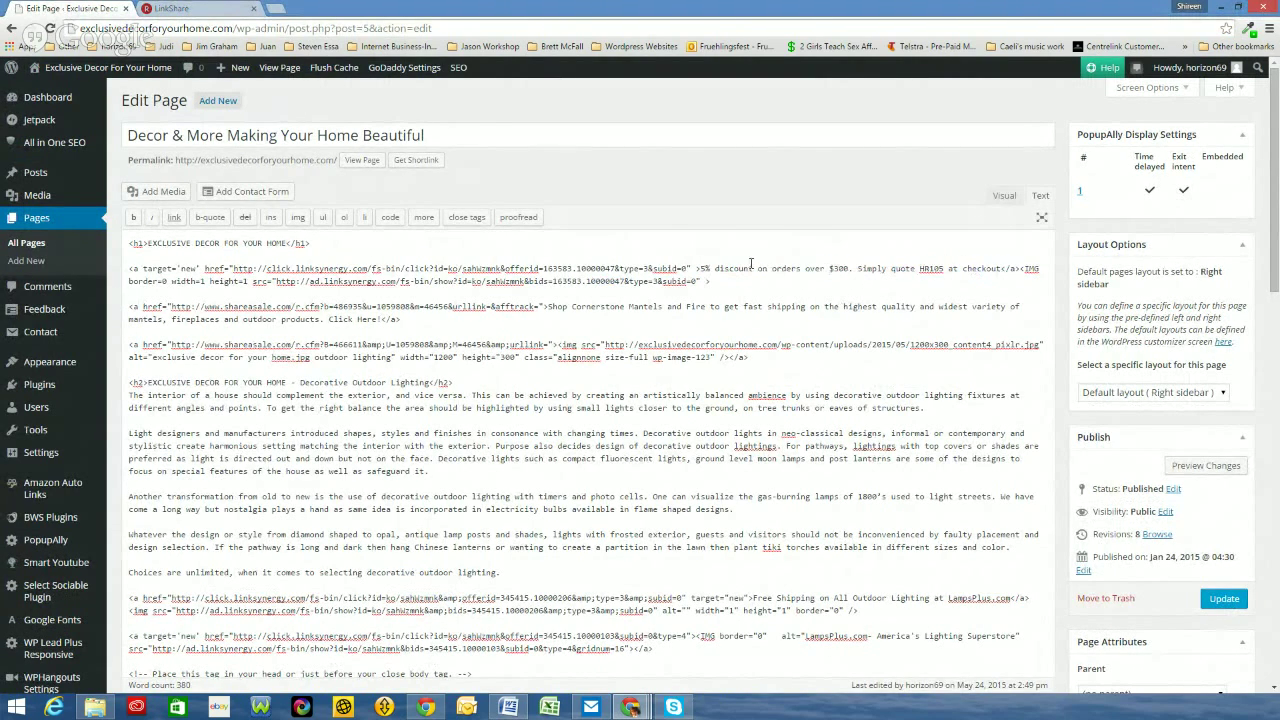
drag(701, 268, 1001, 270)
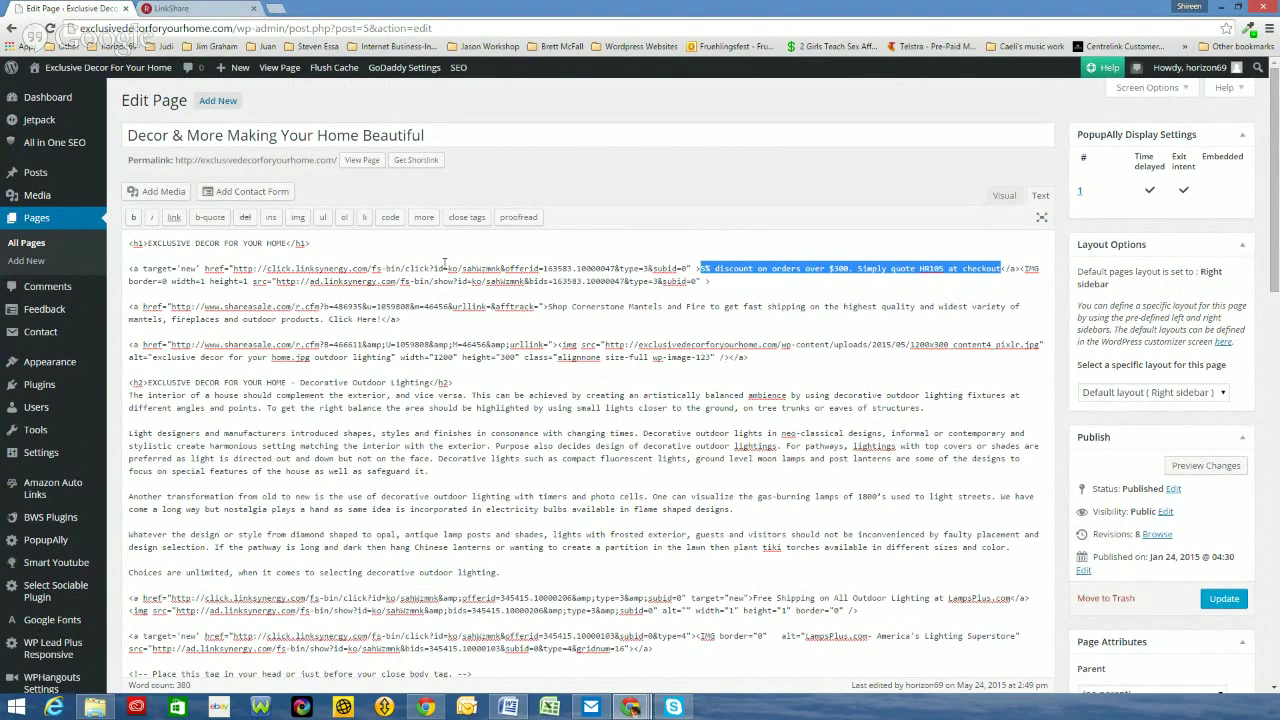
click(716, 281)
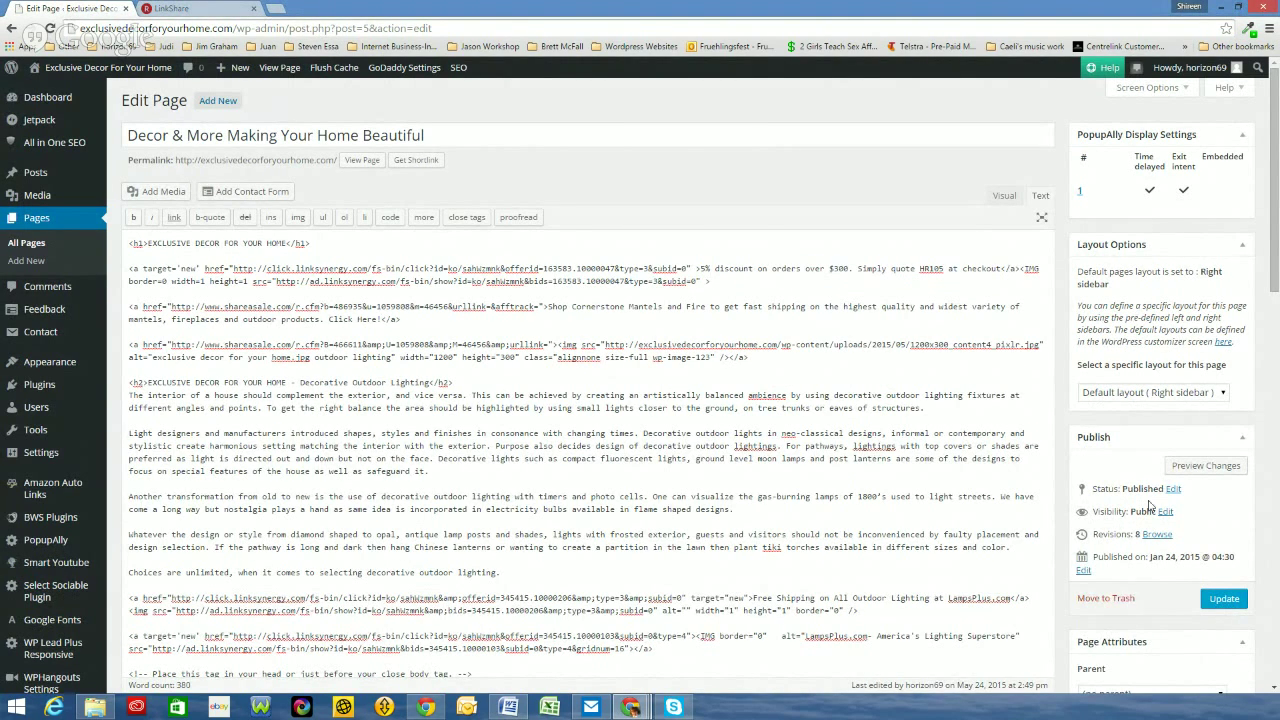
click(1222, 600)
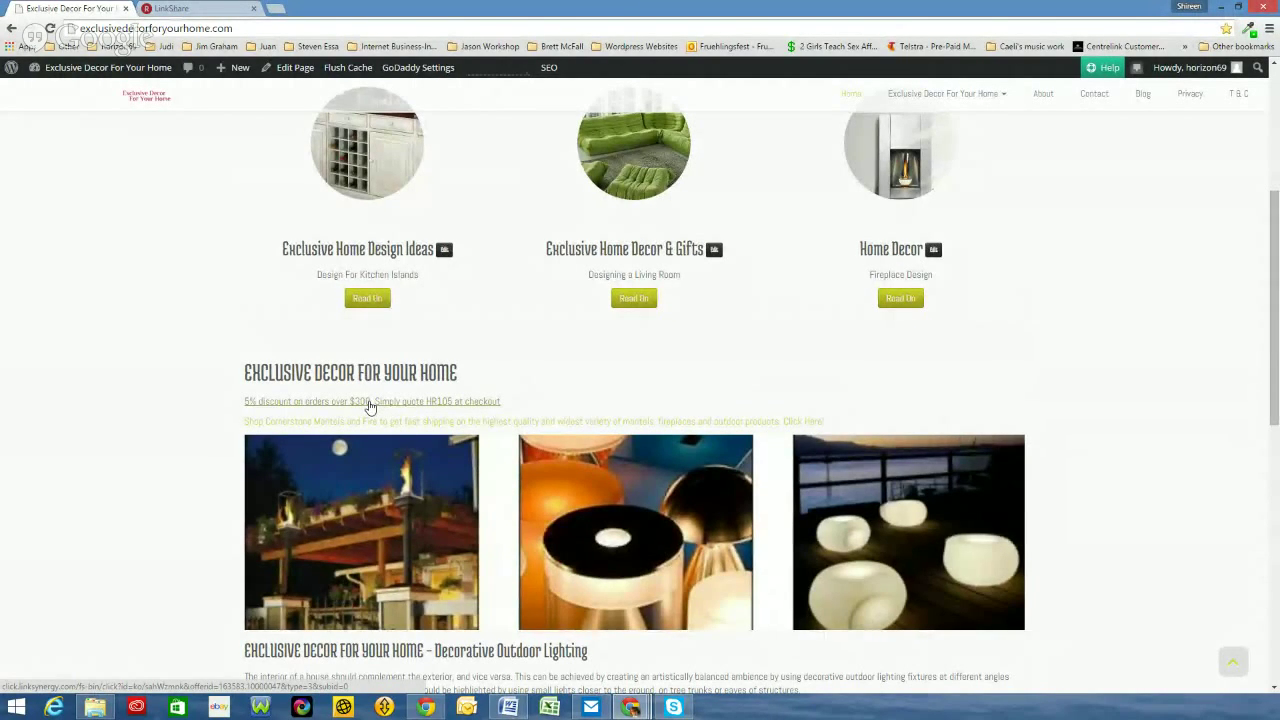
Scroll the live home page to confirm the 5% discount link sits above the Cornerstone Mantels line.
scroll(369, 407, down, 4)
scroll(366, 480, up, 5)
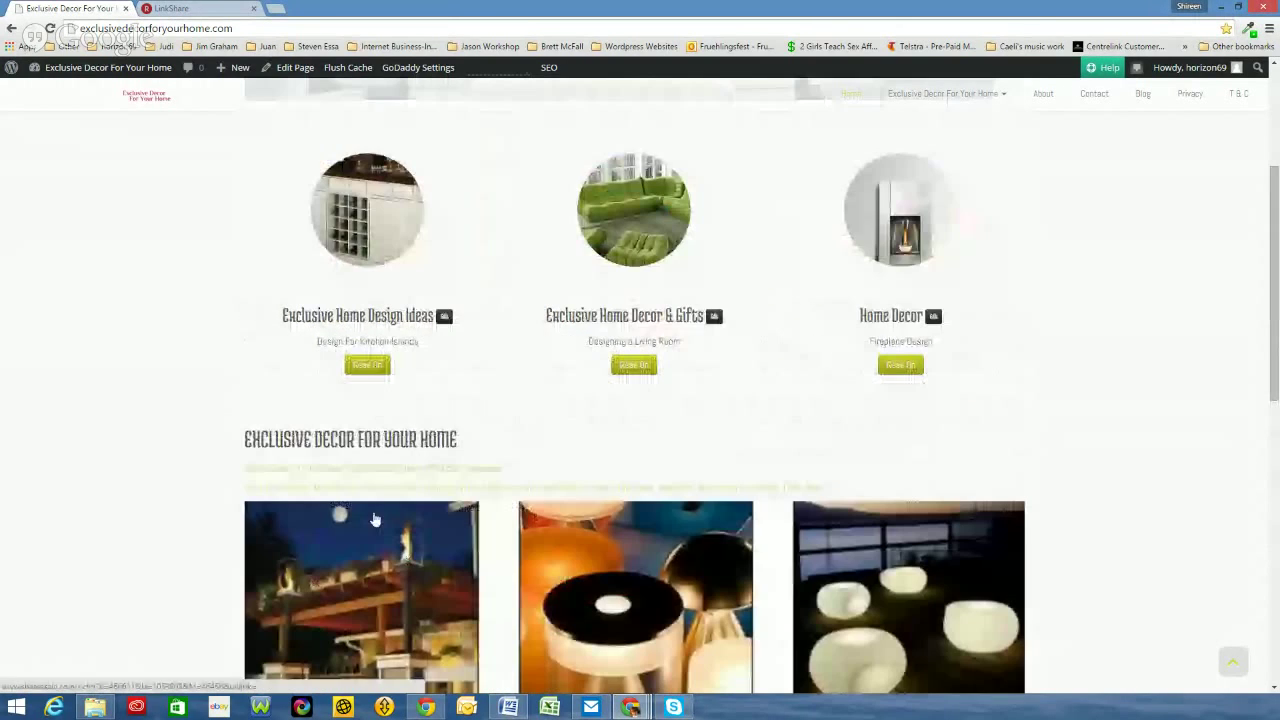
scroll(899, 213, down, 3)
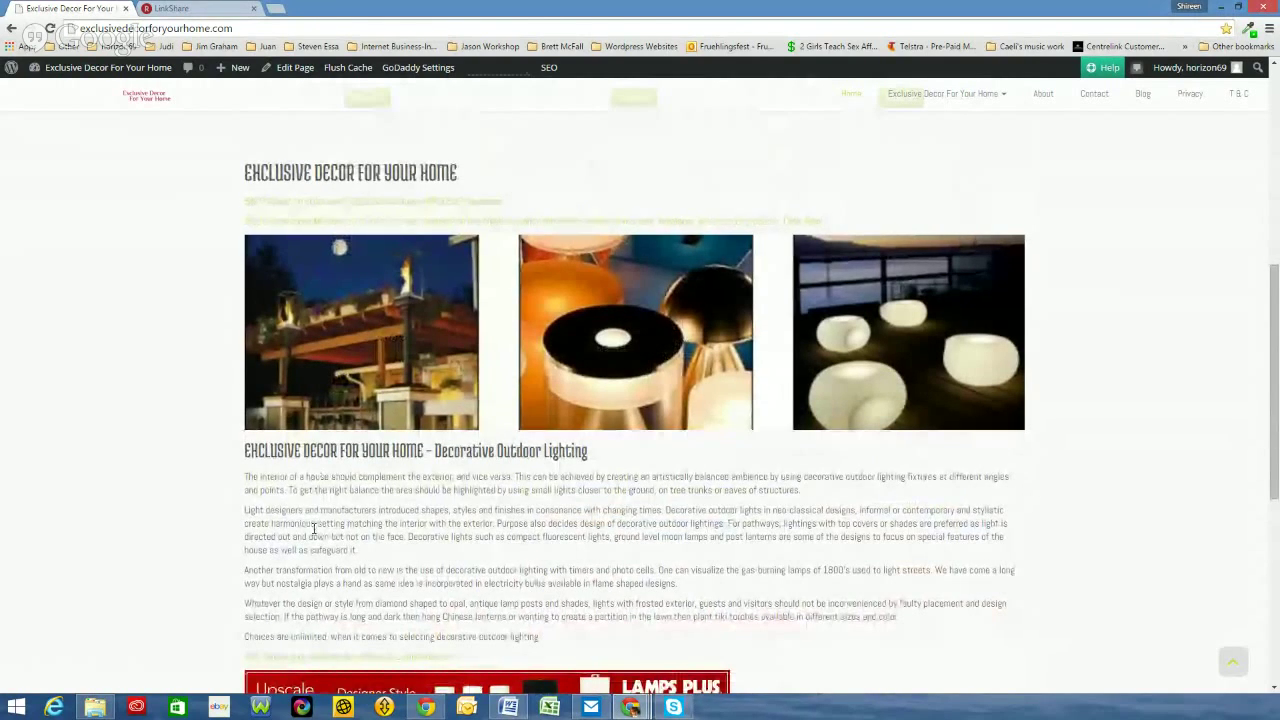
scroll(314, 525, down, 1)
scroll(318, 512, up, 4)
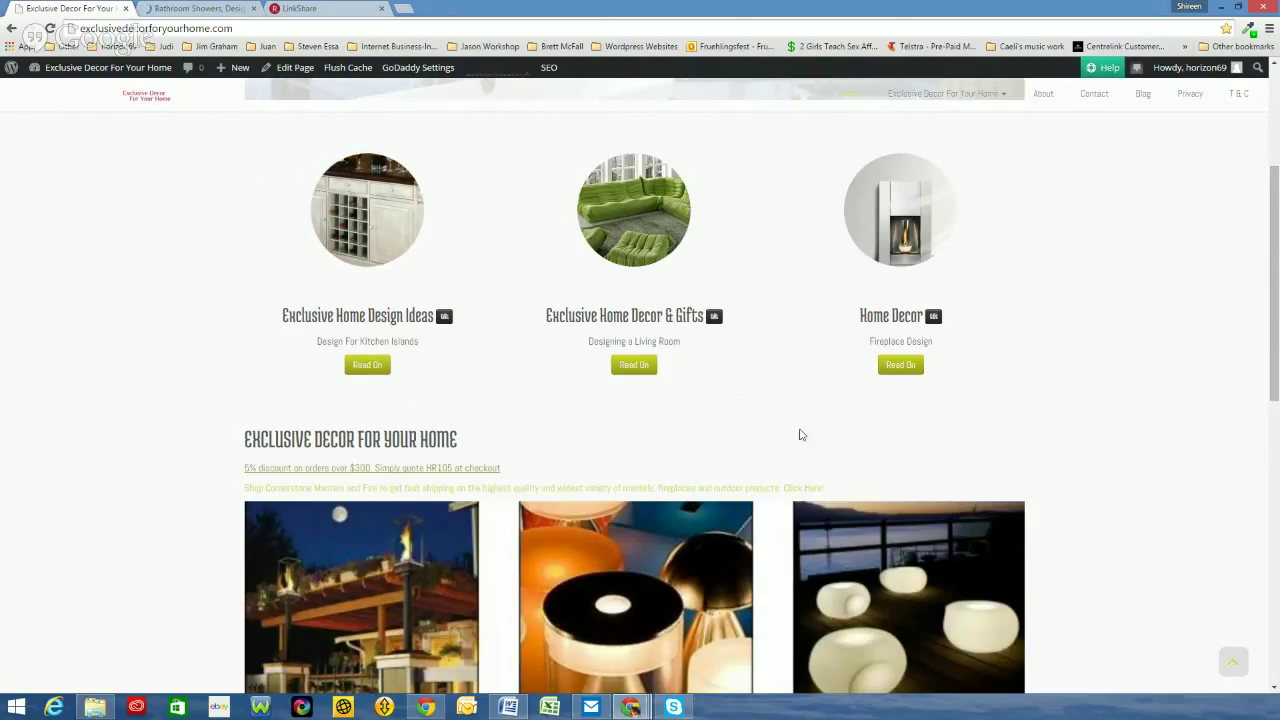
scroll(600, 510, down, 2)
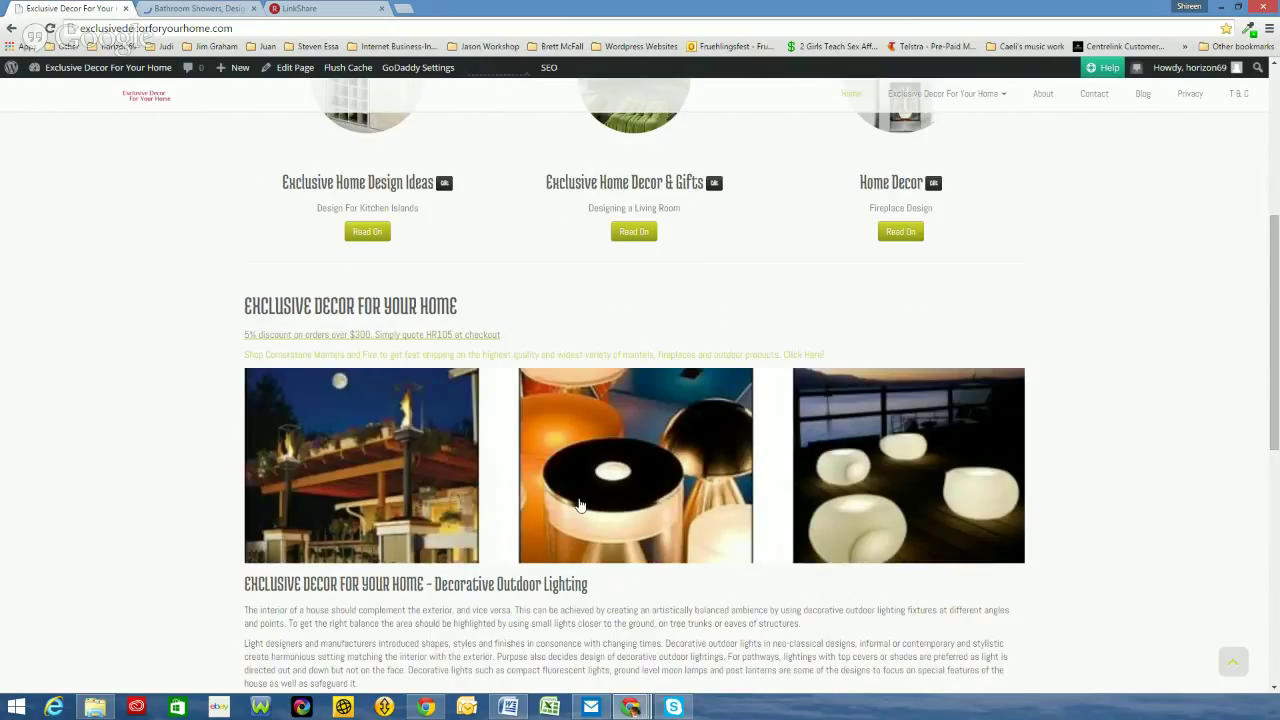
scroll(368, 312, up, 3)
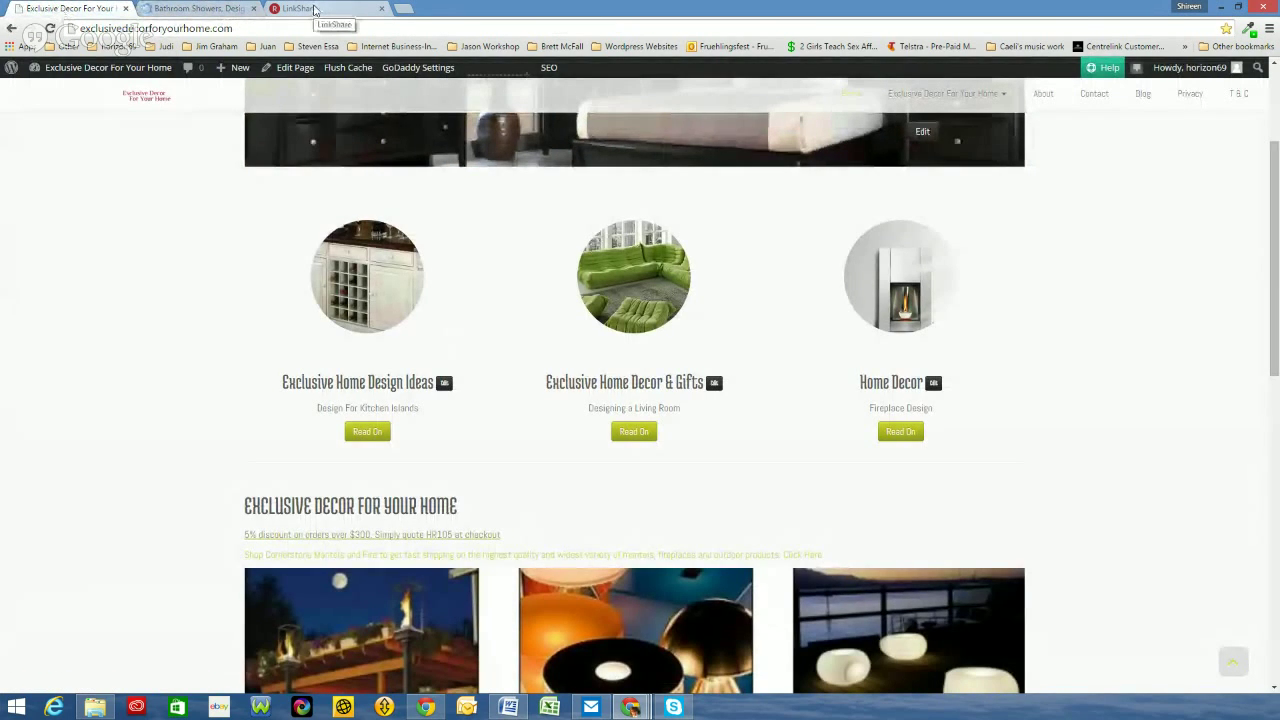
Return to LinkShare and open the Get Links advertiser list, 3 Day Blinds to TouchOfModern.
click(315, 9)
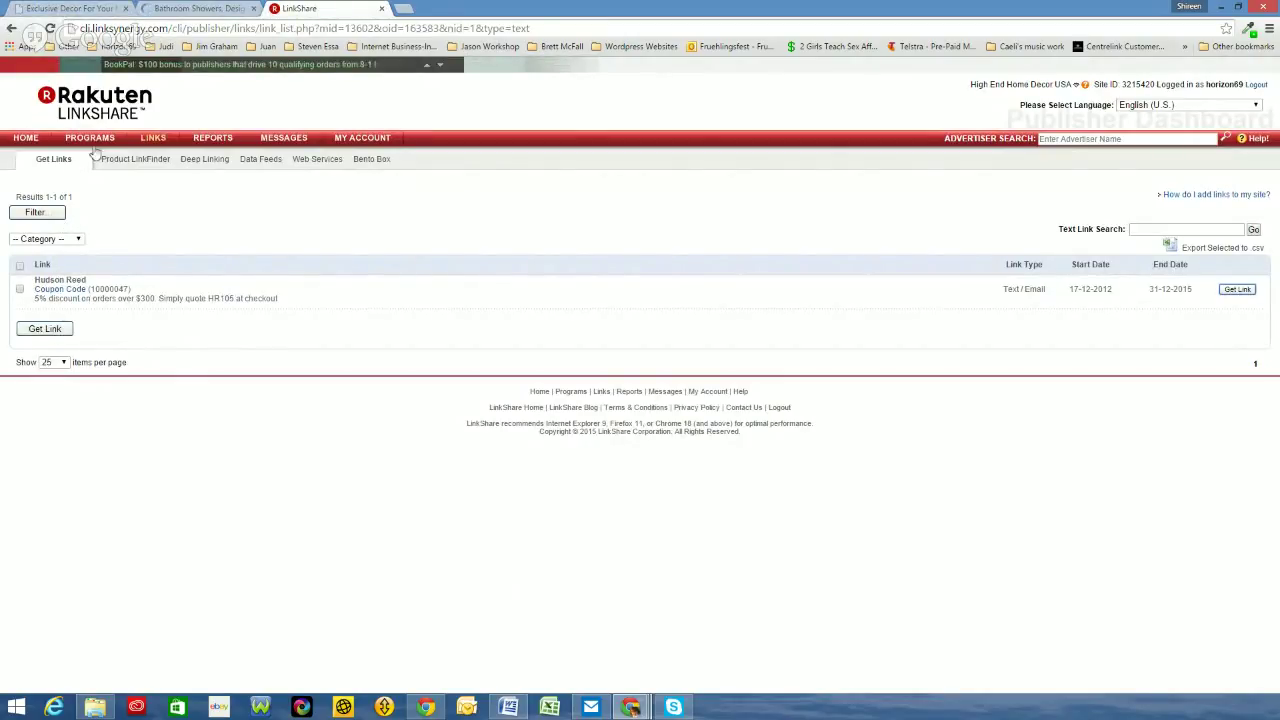
click(150, 137)
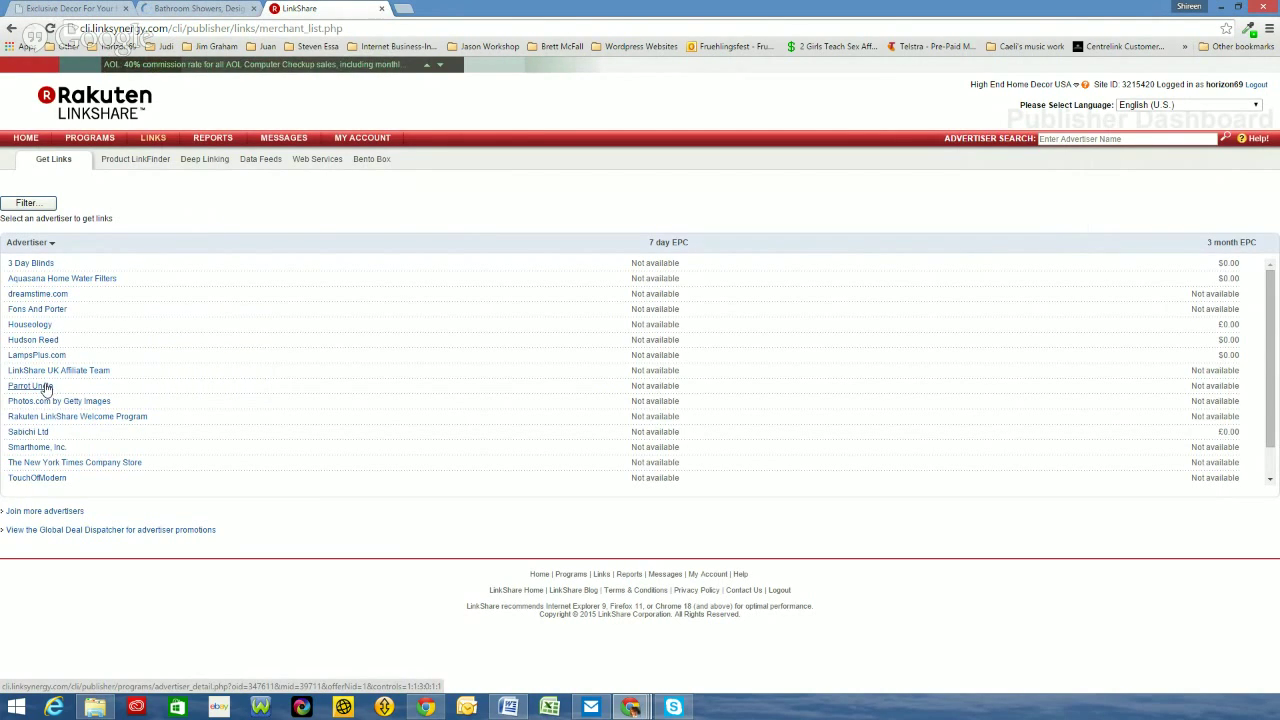
Open Parrot Uncle's advertiser page from the Get Links list.
click(45, 388)
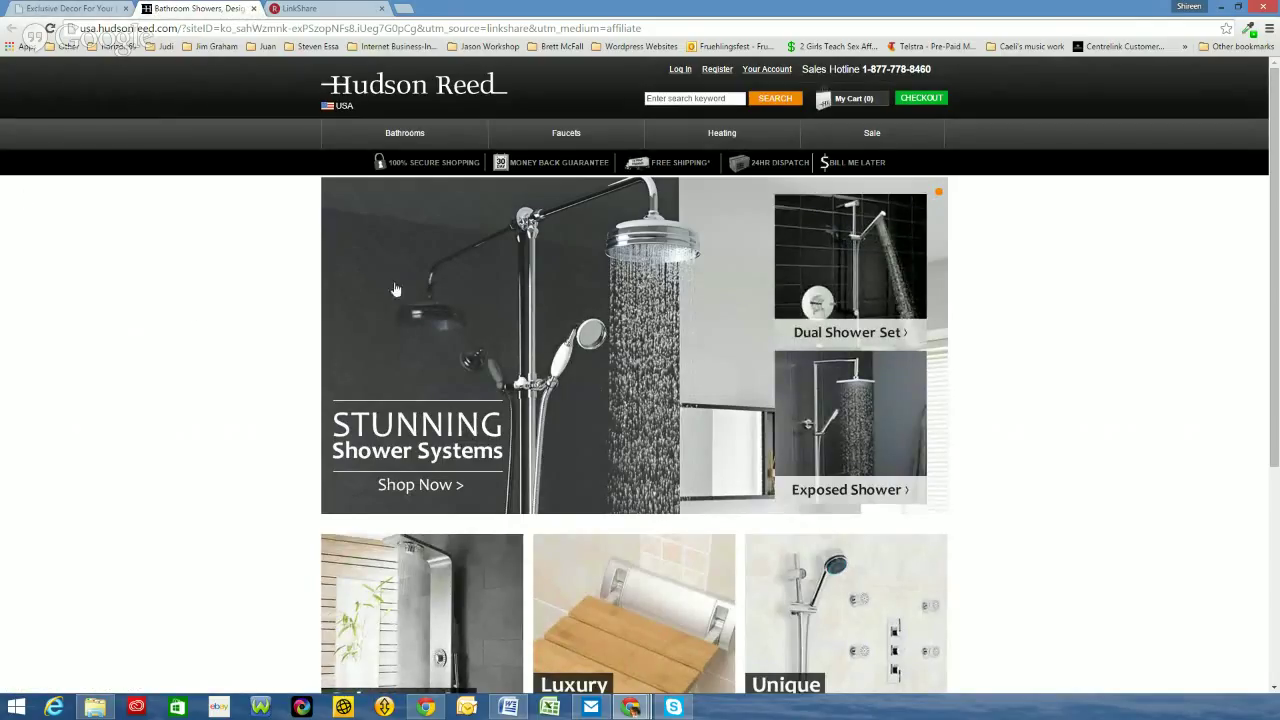
Test the Exclusive Decor 5% discount link, browse the Hudson Reed shop, and return to Exclusive Decor.
click(85, 11)
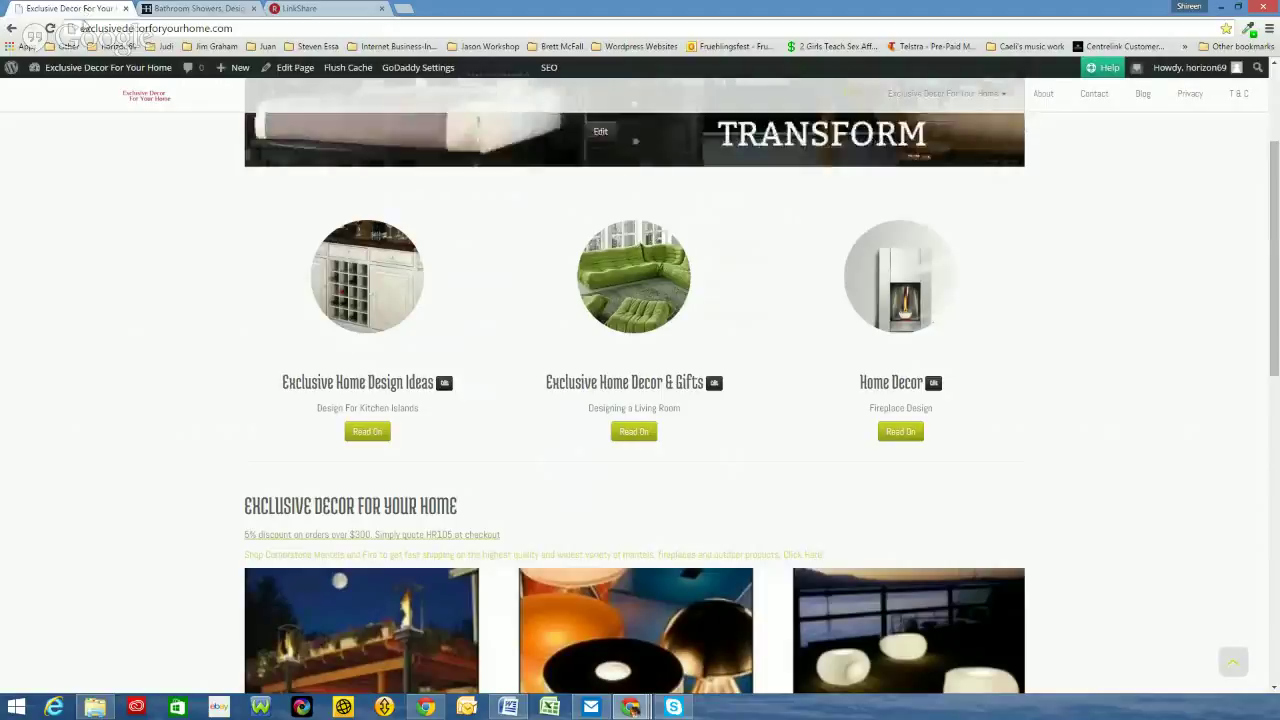
click(343, 537)
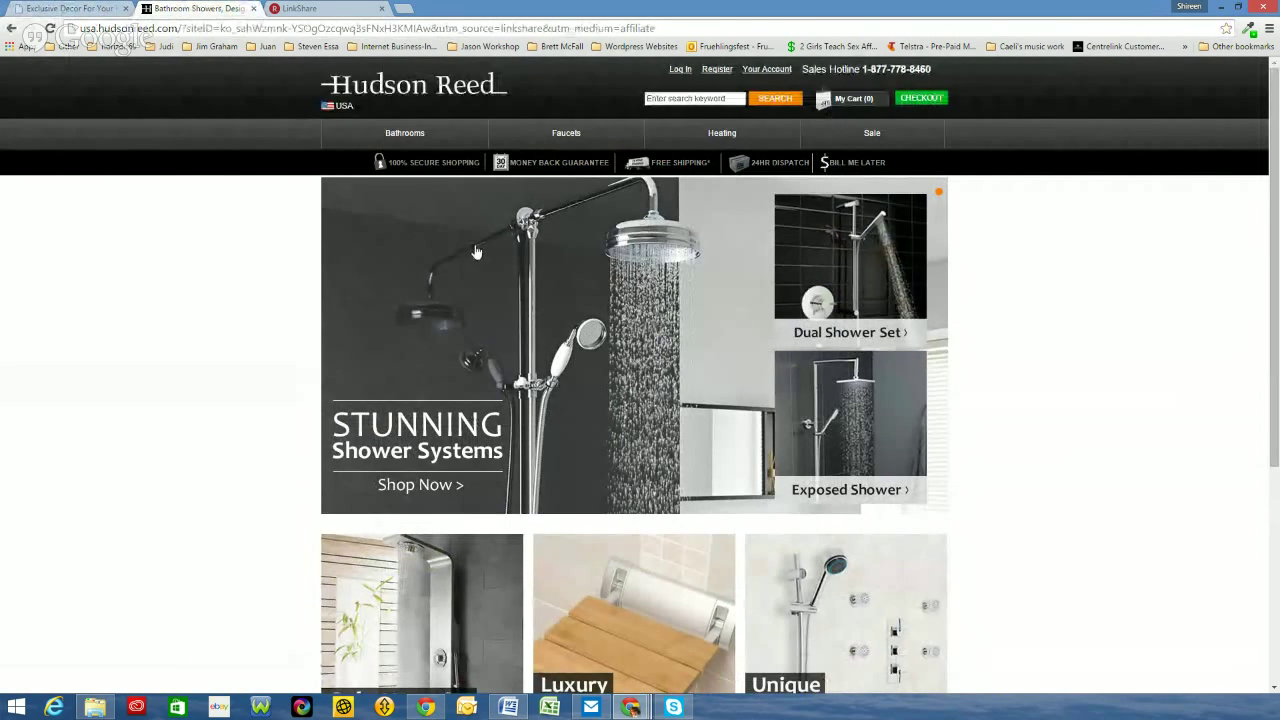
click(85, 9)
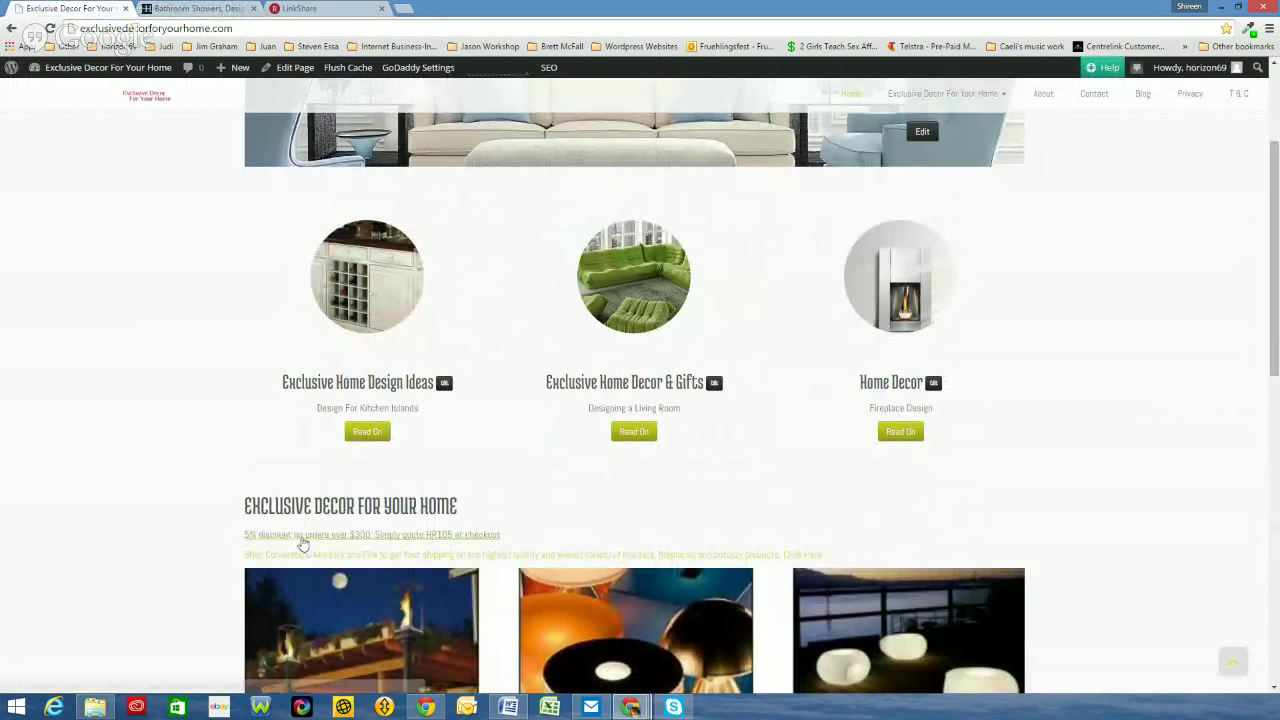
click(195, 8)
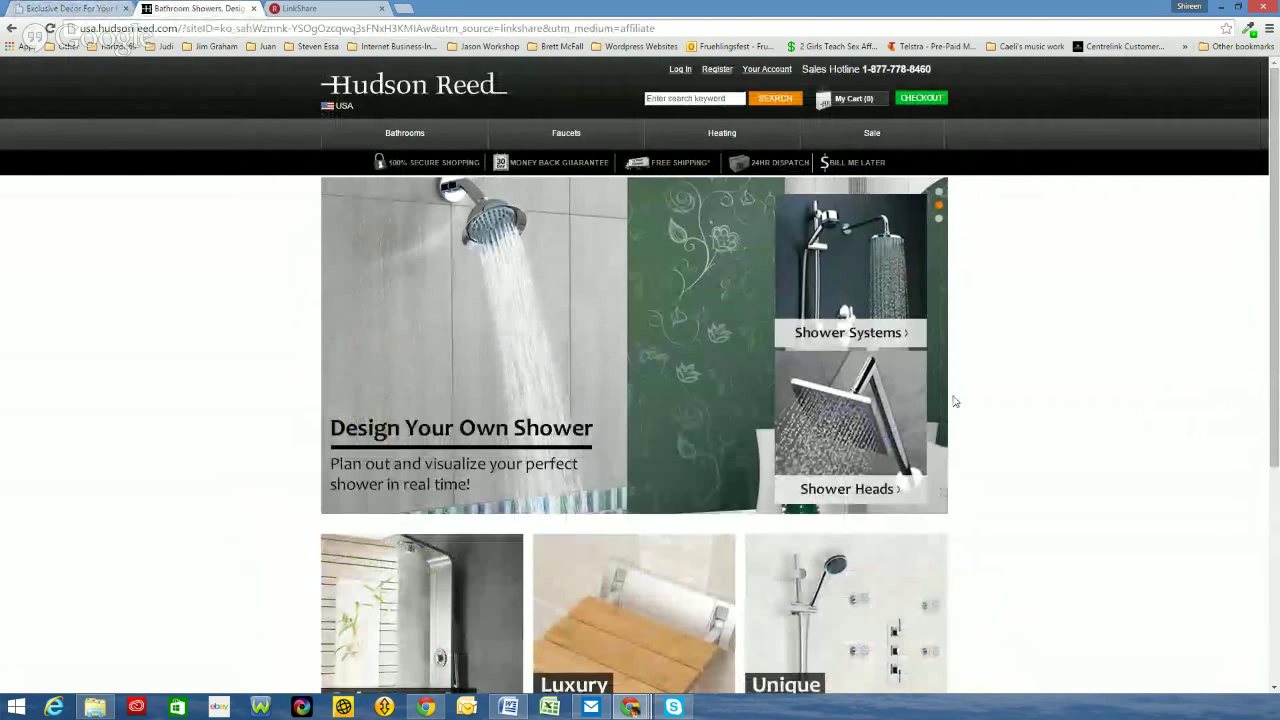
scroll(731, 350, down, 2)
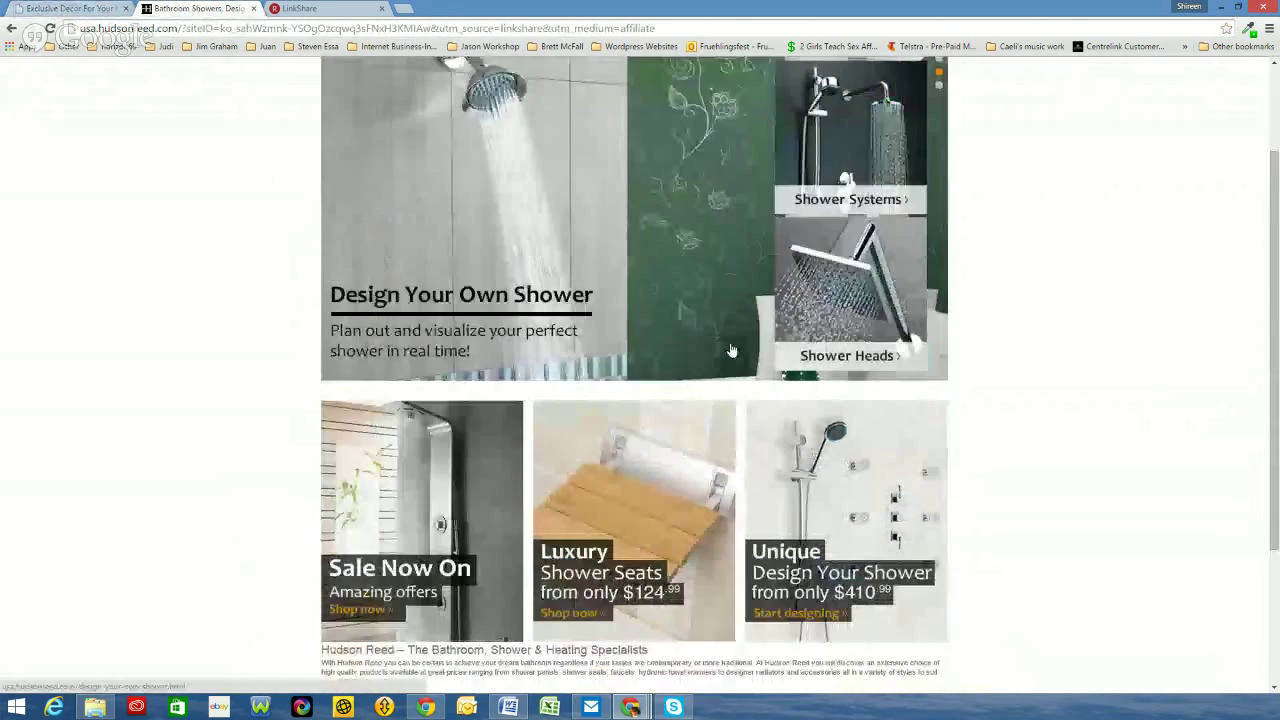
scroll(731, 350, down, 2)
scroll(740, 370, up, 4)
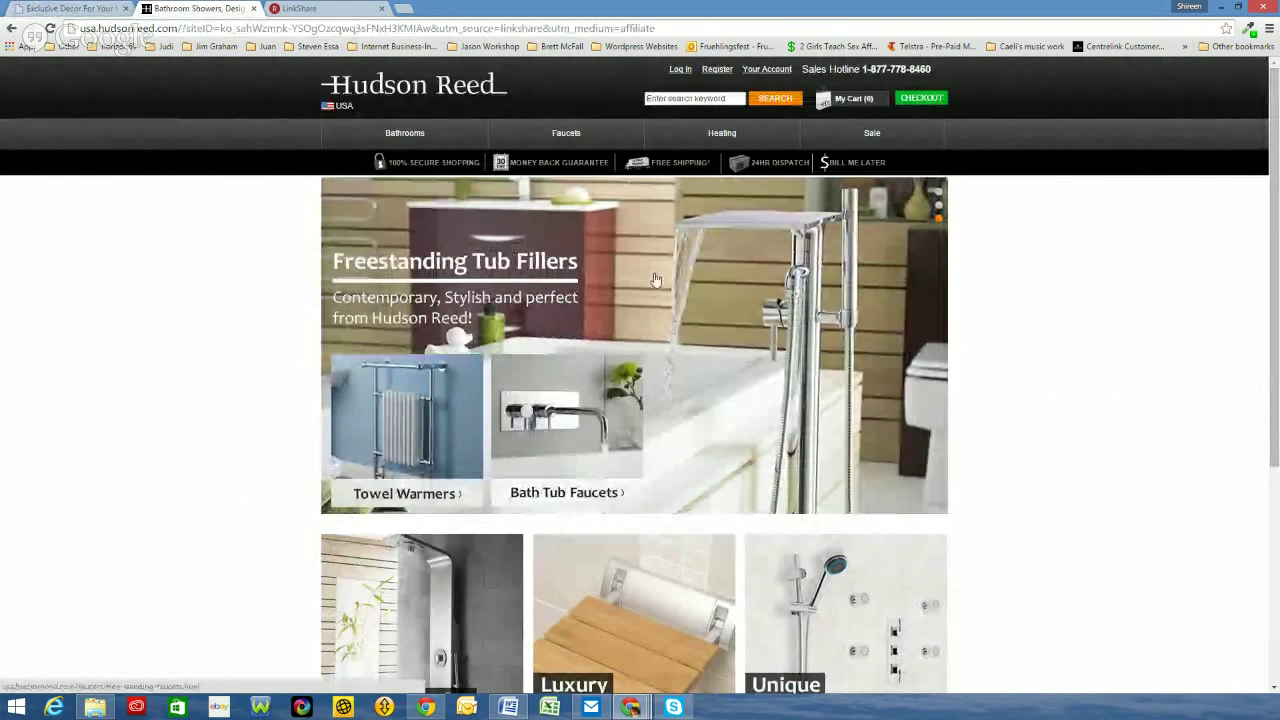
click(52, 9)
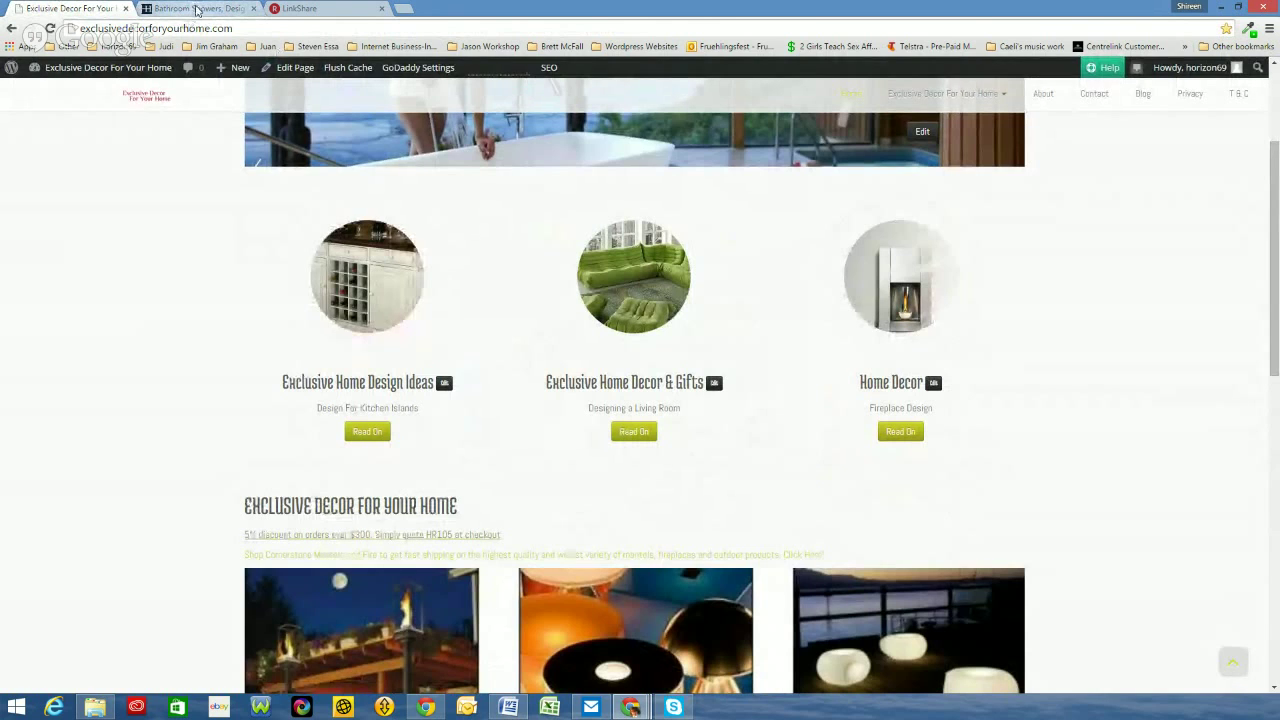
Read through Parrot Uncle's LinkShare program page and open its Links section.
click(297, 9)
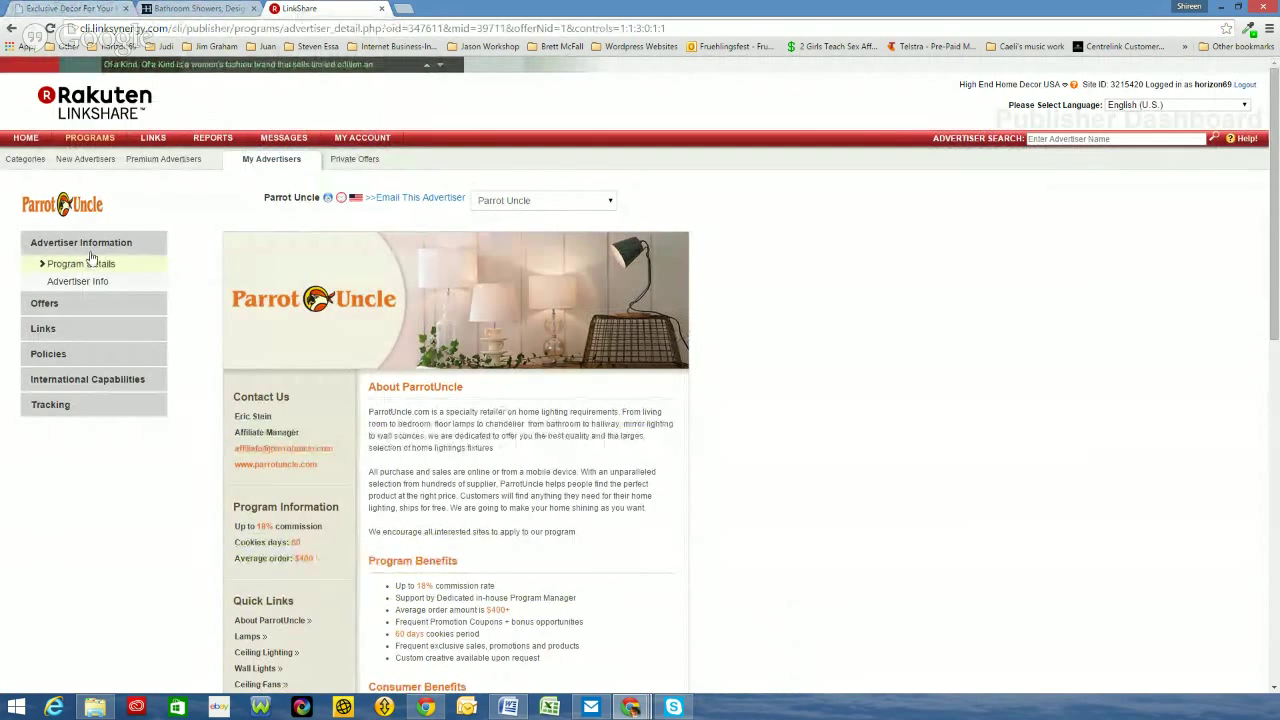
scroll(443, 336, down, 2)
scroll(443, 336, down, 2)
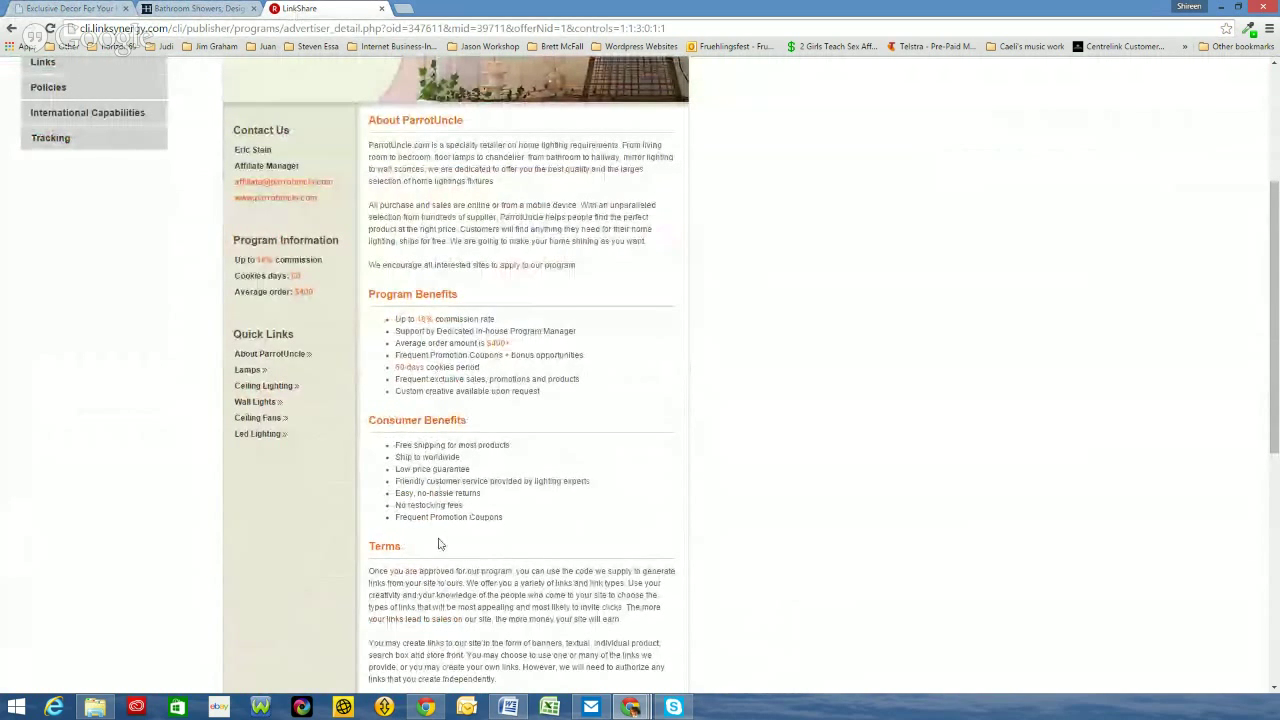
scroll(457, 390, down, 3)
scroll(457, 393, down, 3)
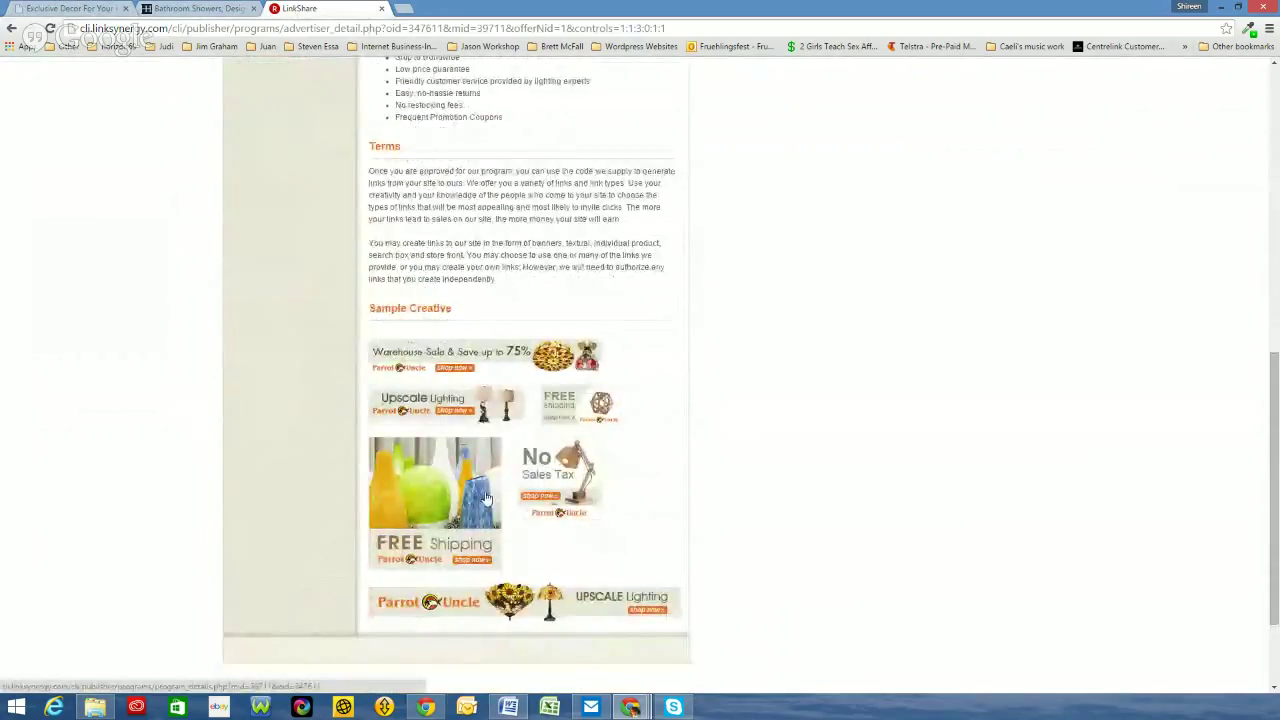
scroll(537, 563, down, 2)
scroll(490, 500, up, 2)
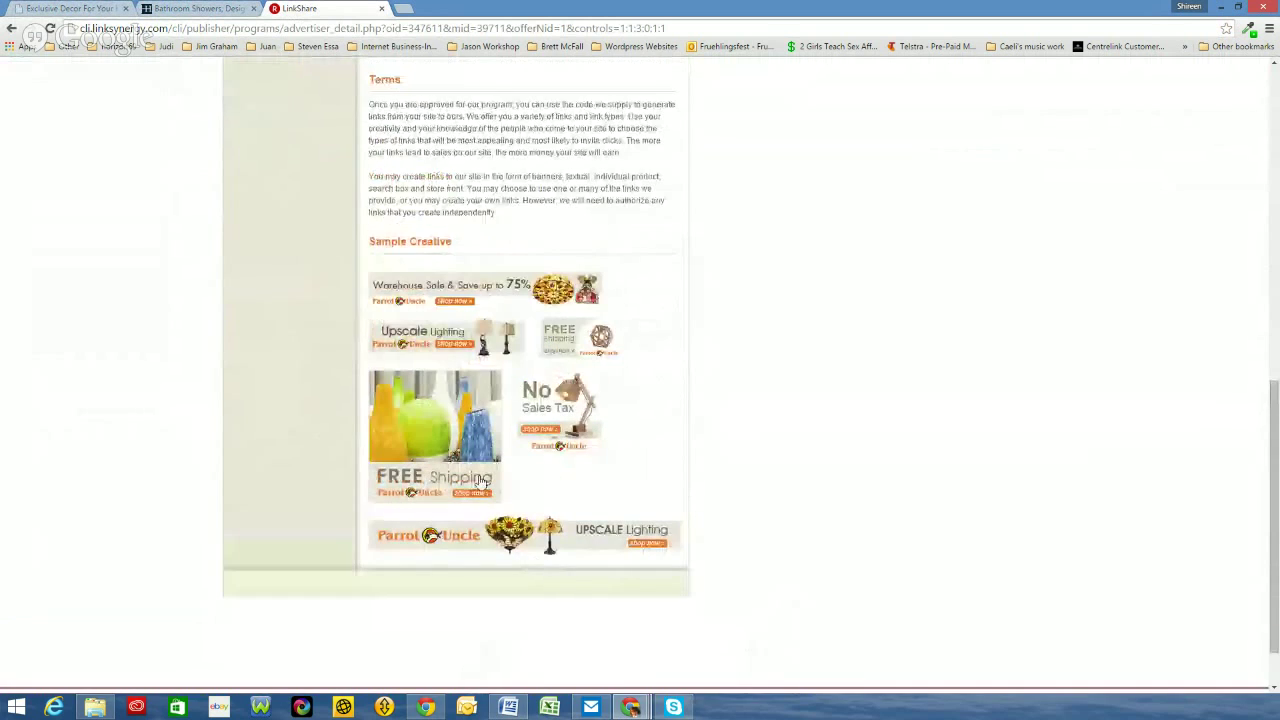
scroll(480, 320, up, 2)
scroll(485, 450, up, 5)
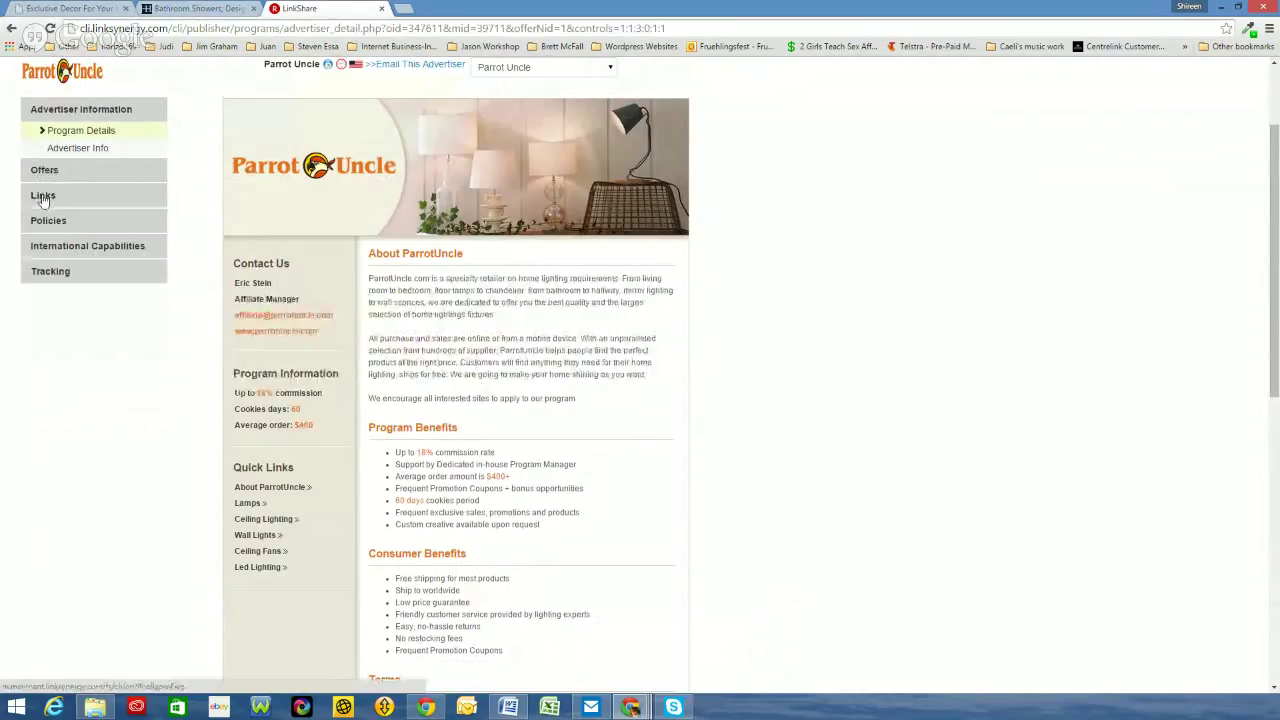
click(43, 196)
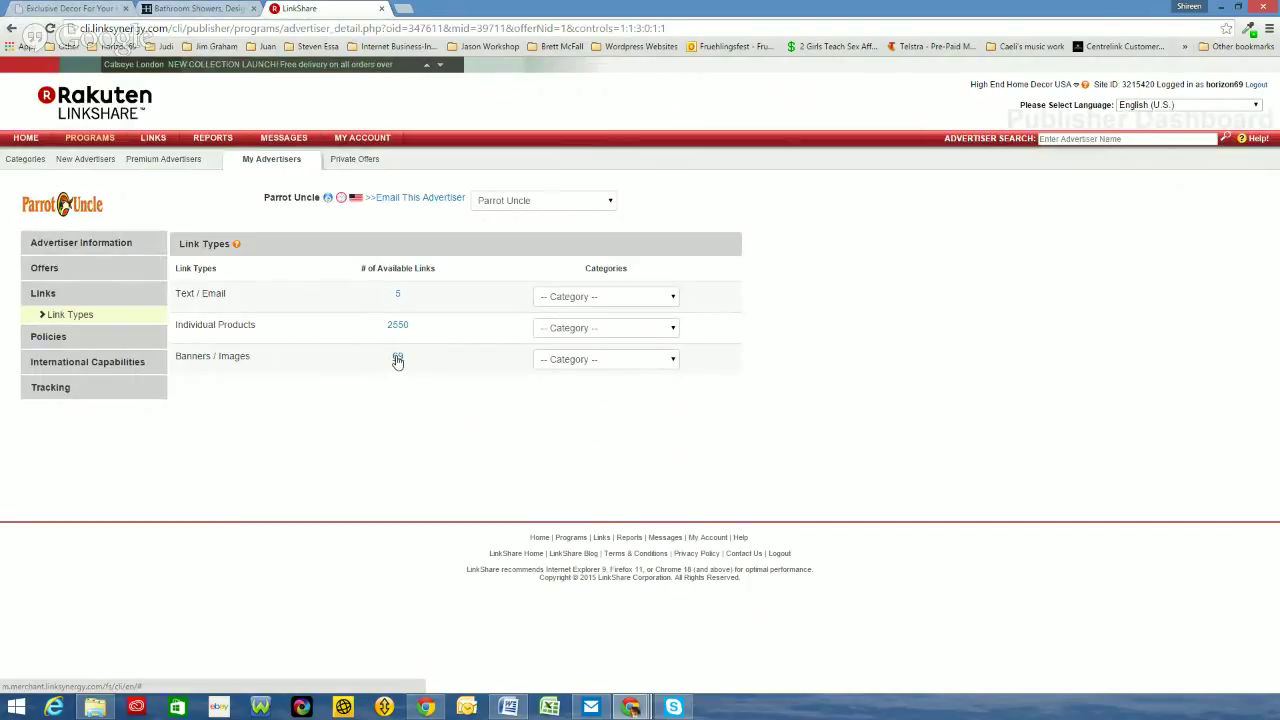
click(397, 360)
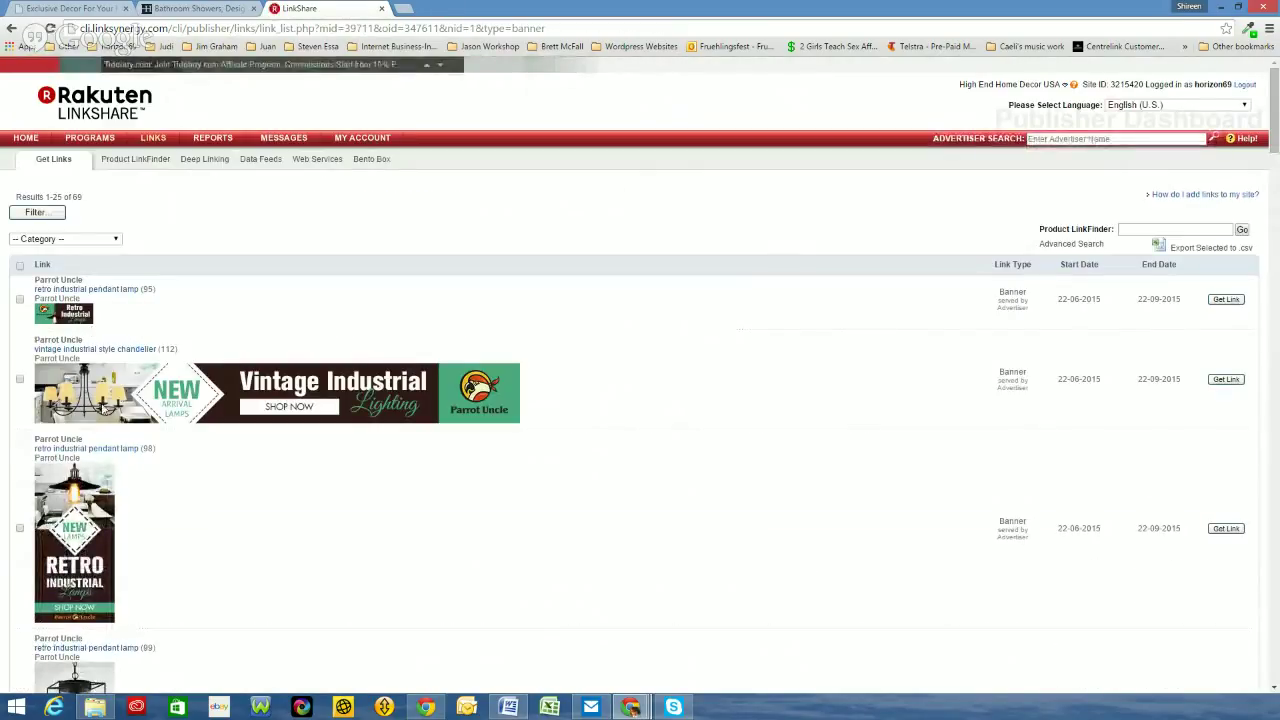
scroll(97, 535, down, 7)
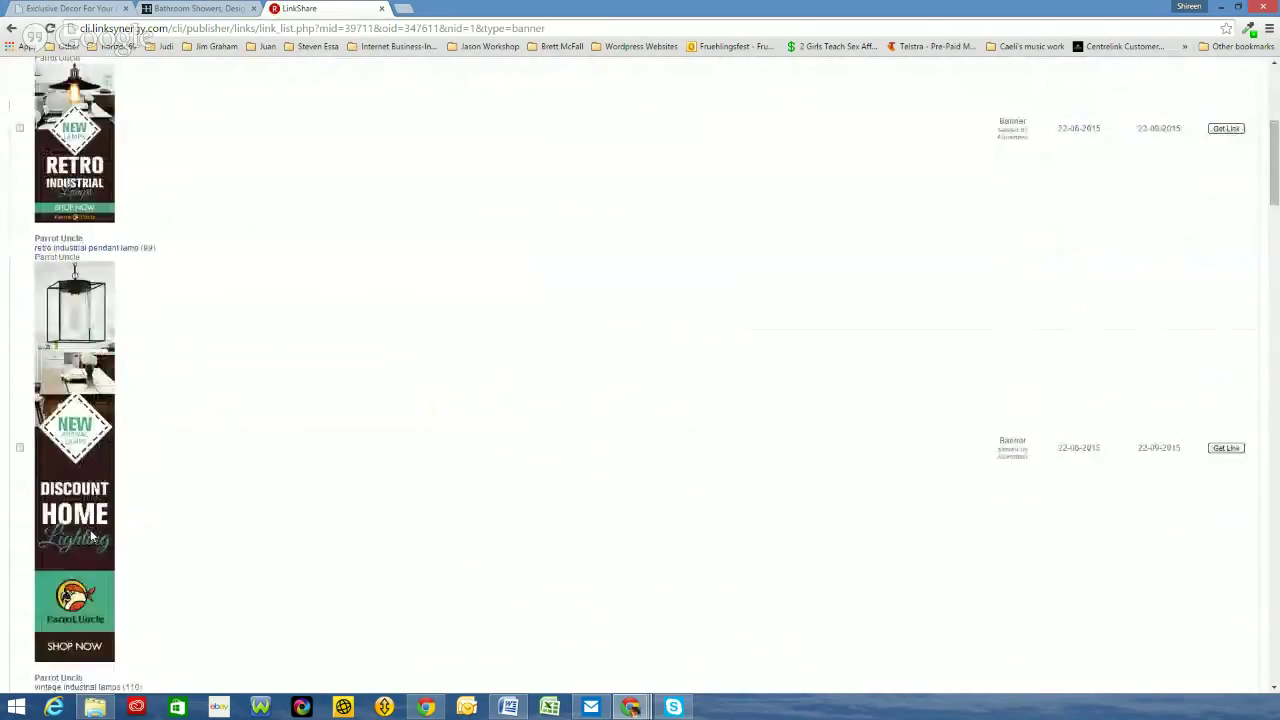
scroll(97, 530, down, 5)
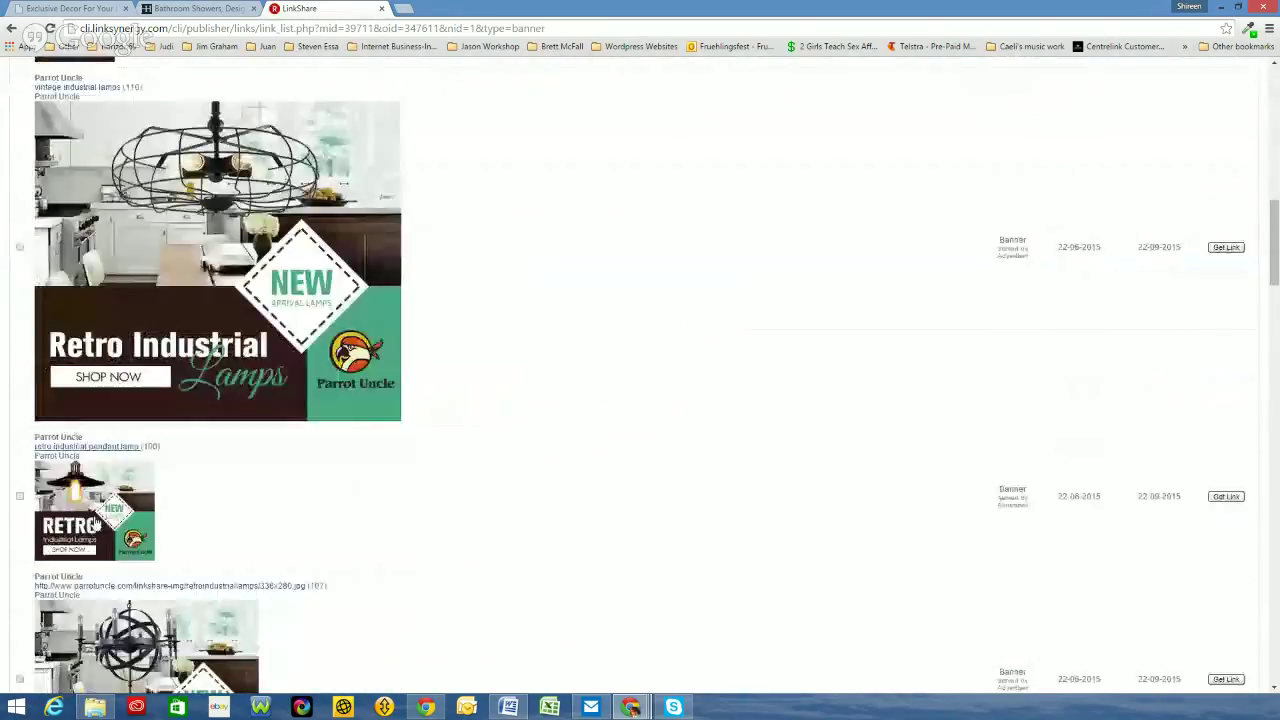
scroll(96, 517, down, 1)
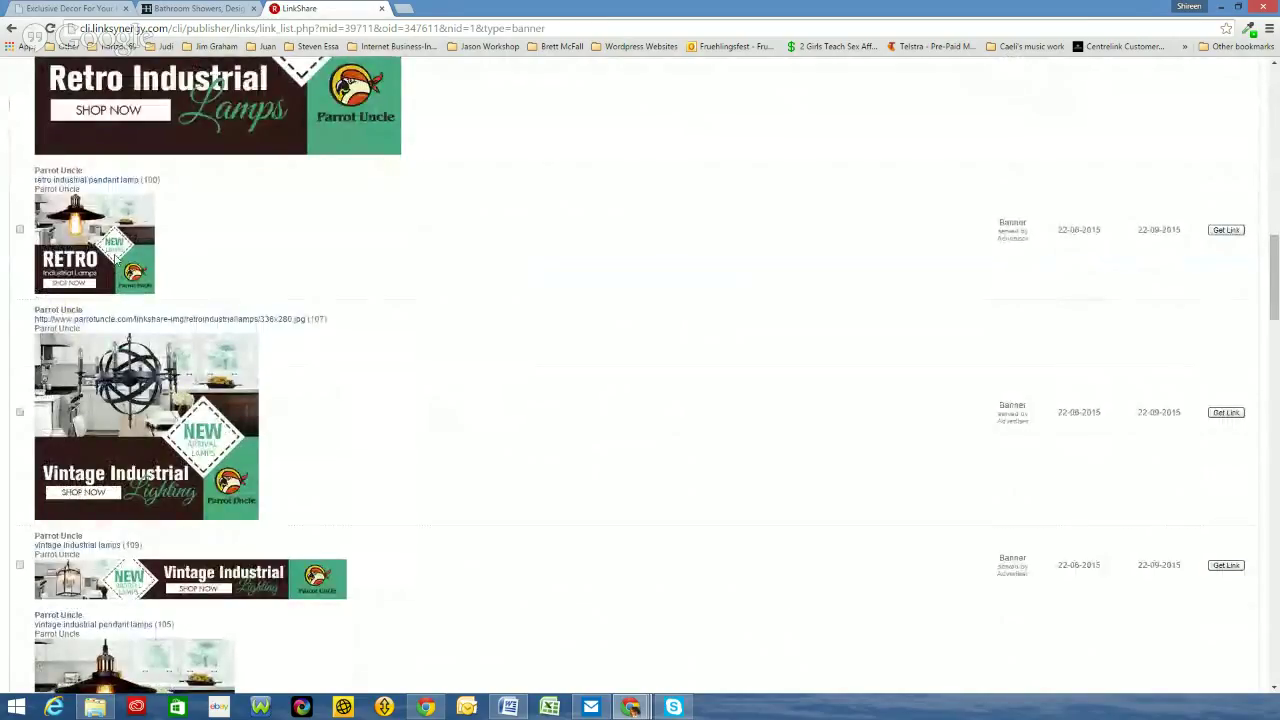
scroll(116, 357, down, 3)
scroll(117, 363, down, 3)
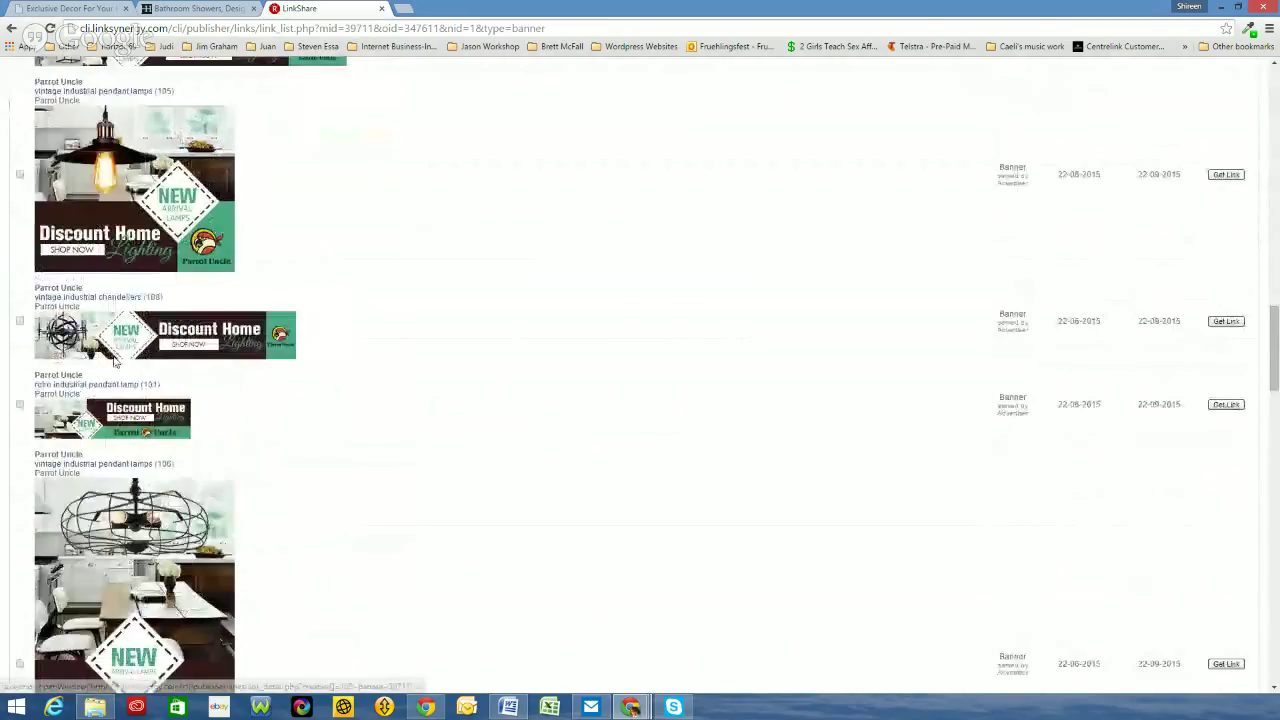
scroll(116, 363, down, 7)
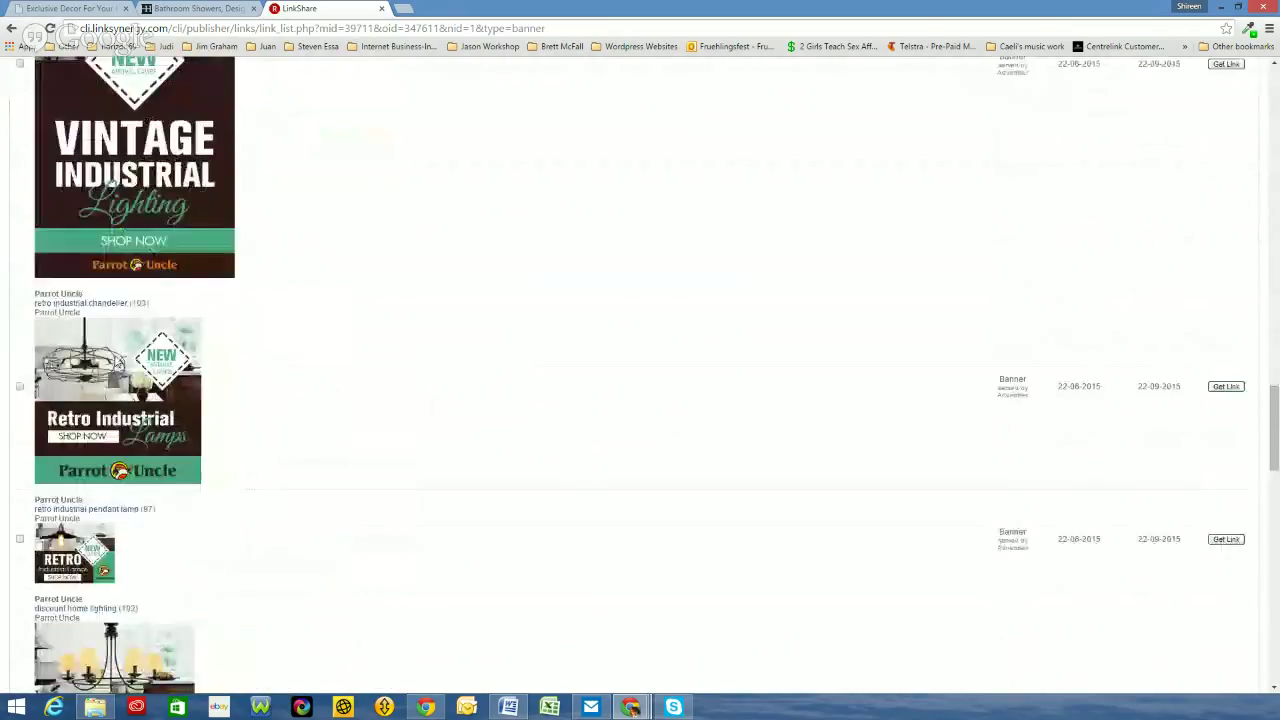
scroll(117, 363, down, 4)
scroll(116, 363, down, 3)
scroll(117, 358, up, 16)
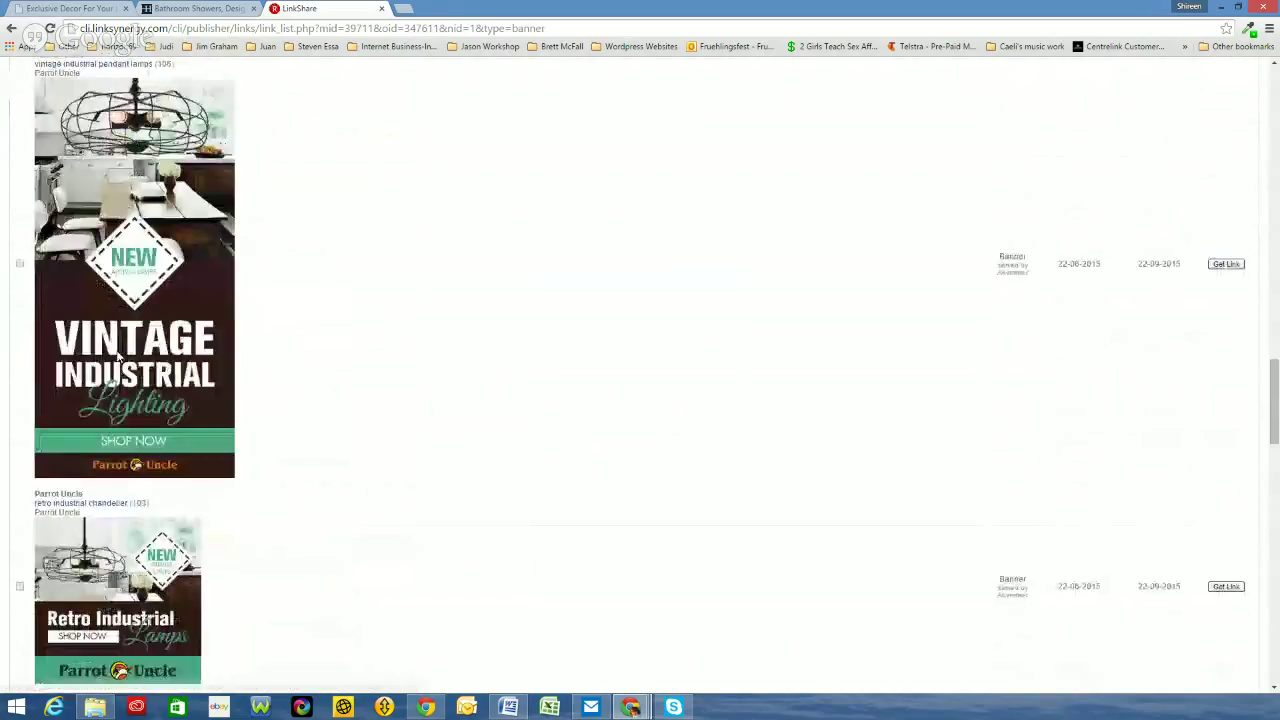
scroll(116, 352, up, 12)
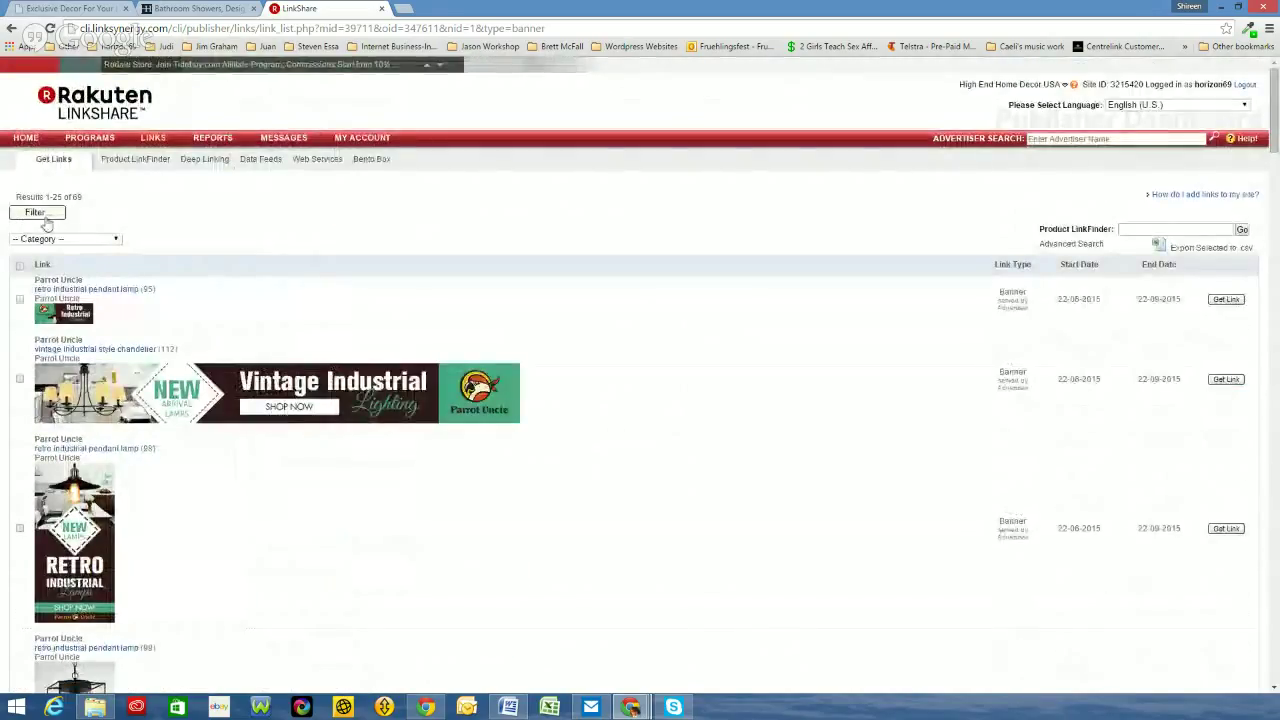
Filter Parrot Uncle's banners to the 728 x 90 Leader-board size and scroll the four results.
click(36, 213)
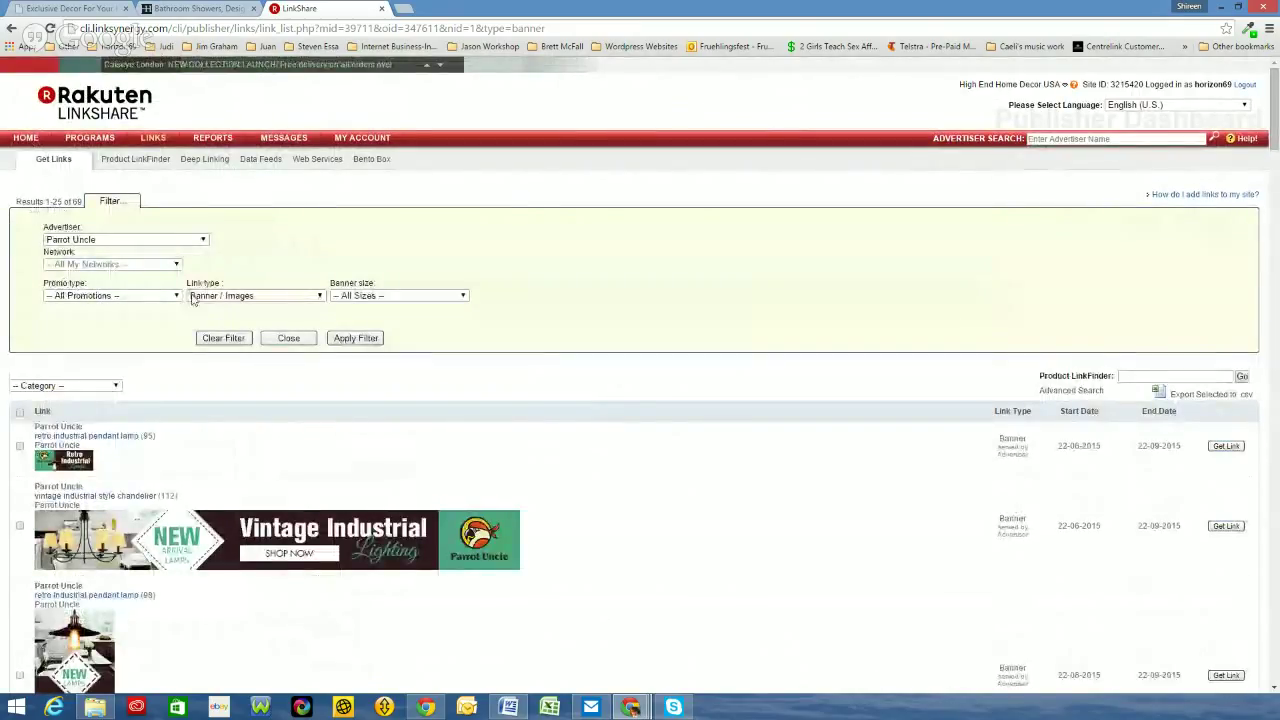
click(465, 296)
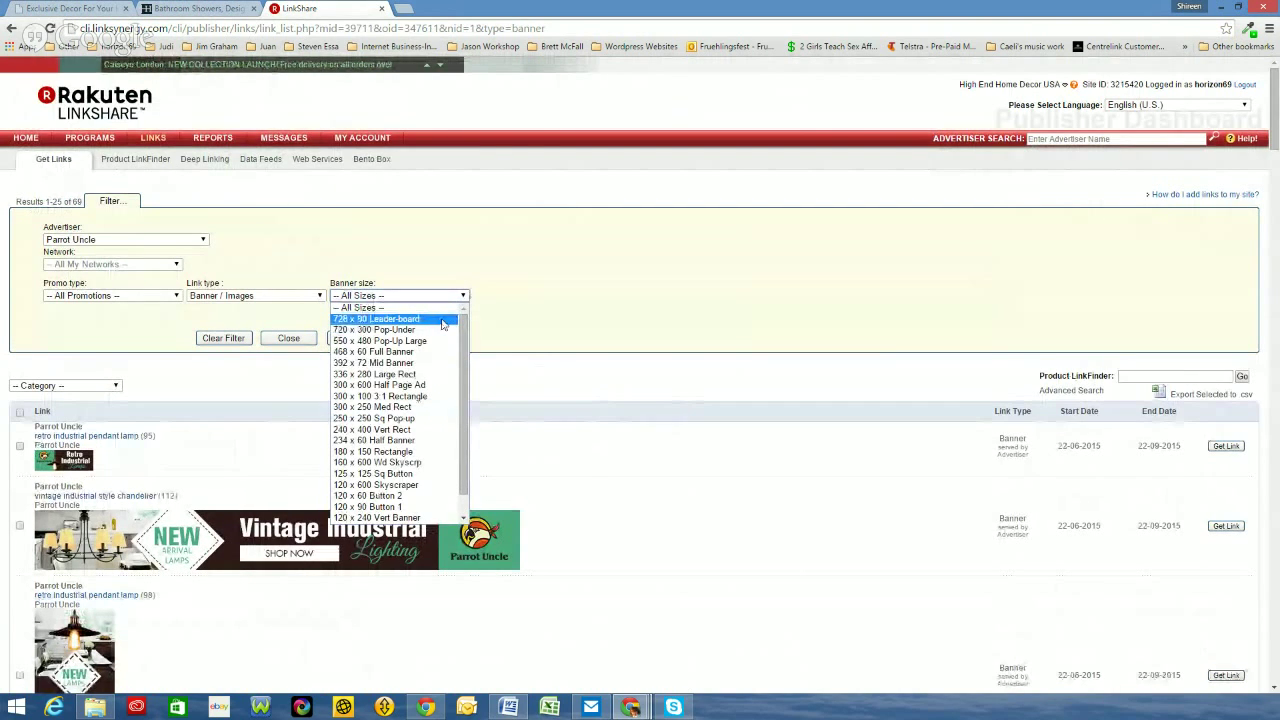
click(443, 319)
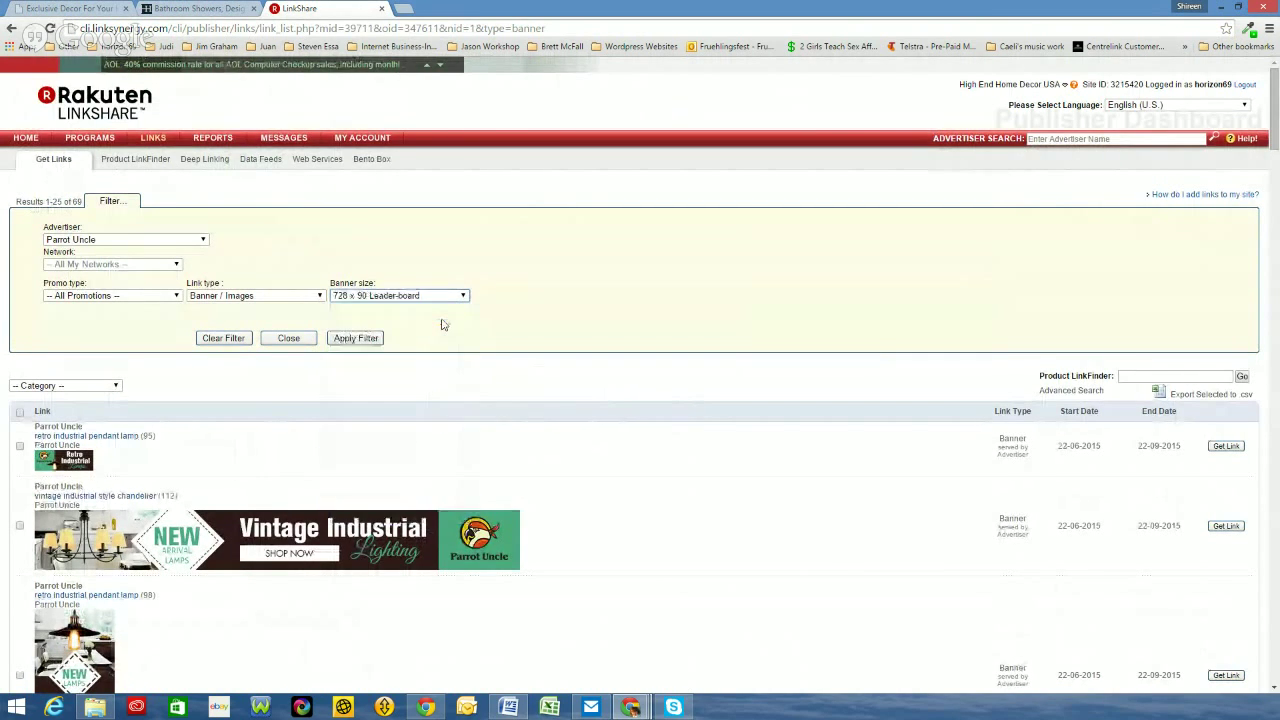
click(343, 340)
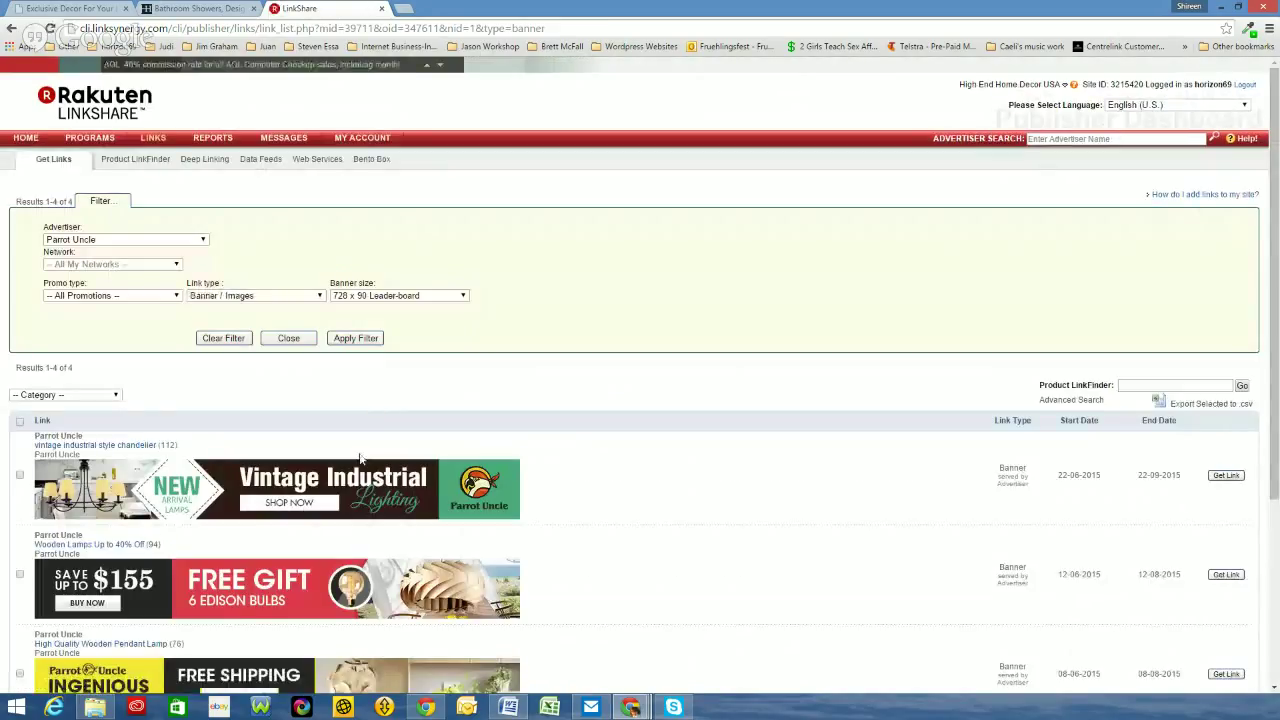
scroll(361, 457, down, 2)
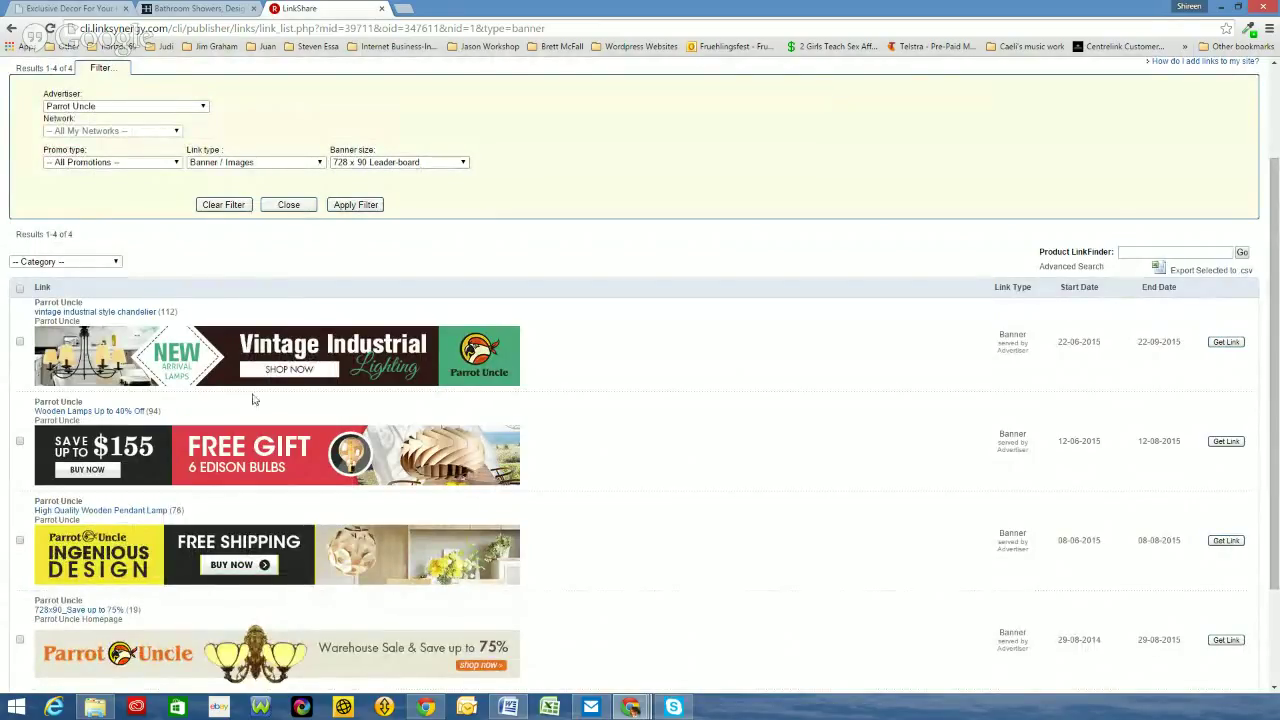
scroll(245, 399, down, 3)
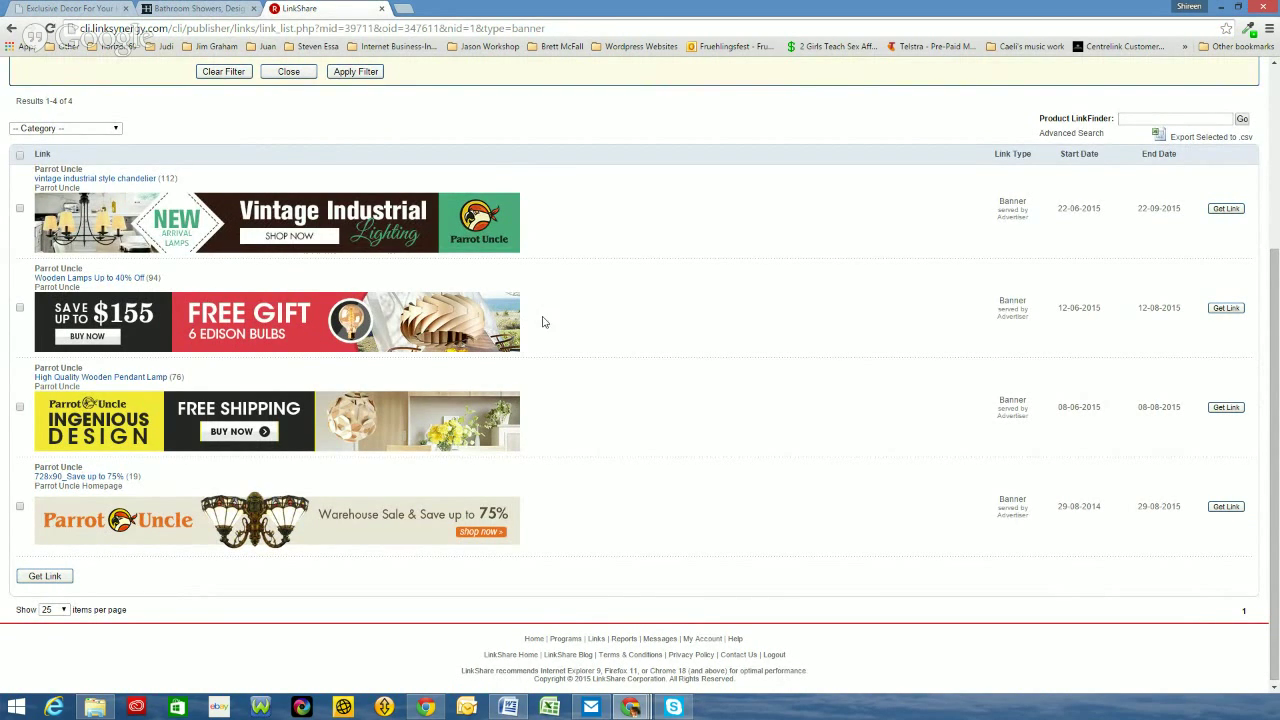
Copy the 728 x 90 banner's HTML link code with 'Open link in a new window' ticked.
click(1225, 309)
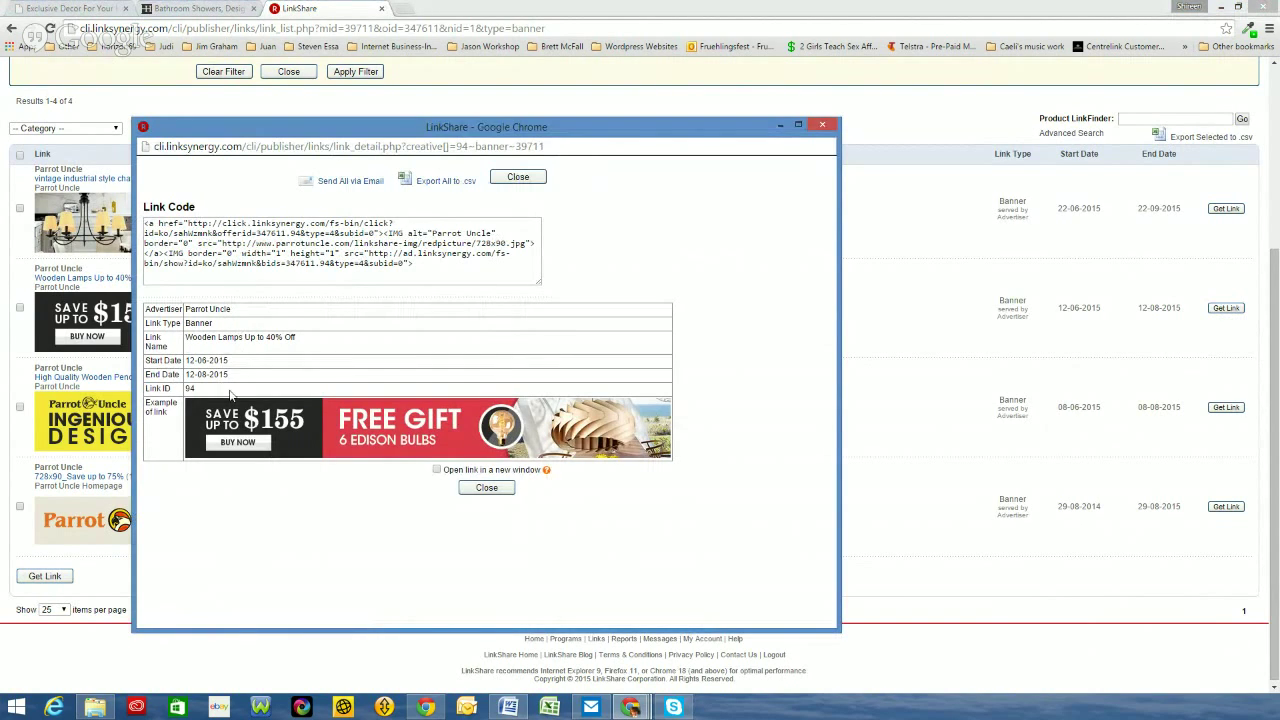
click(436, 470)
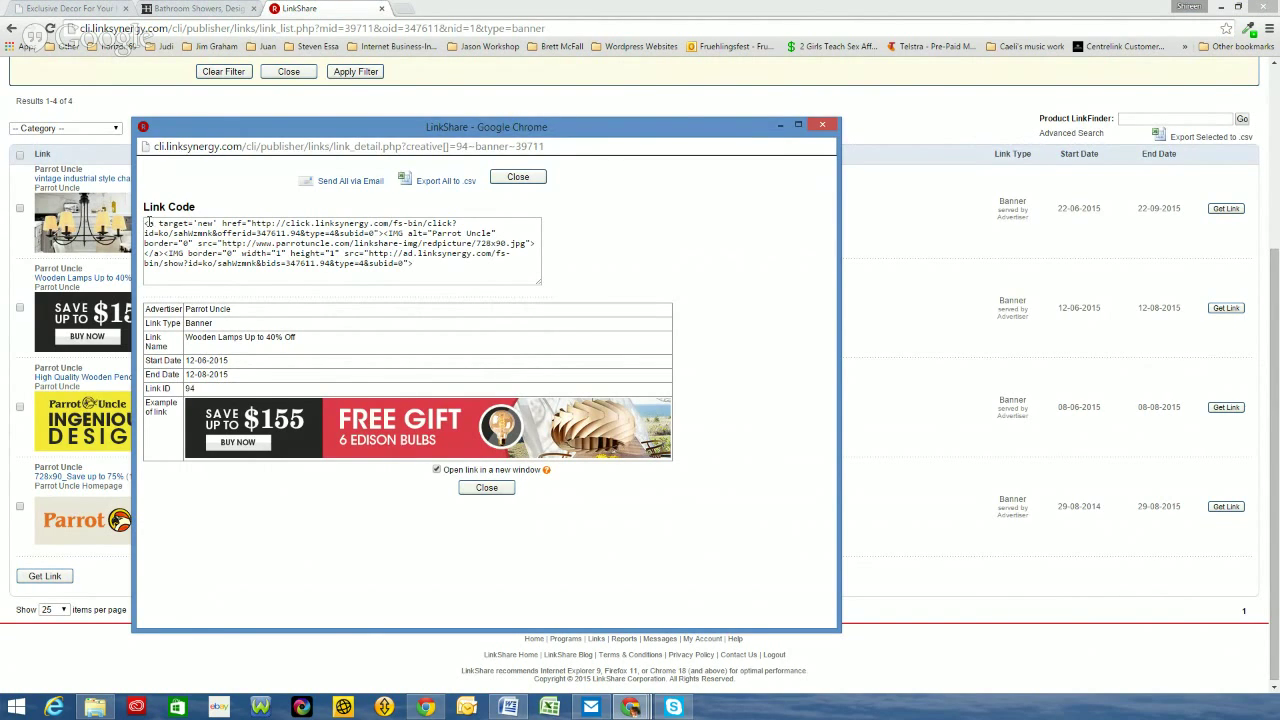
drag(146, 222, 448, 279)
right_click(372, 241)
click(407, 303)
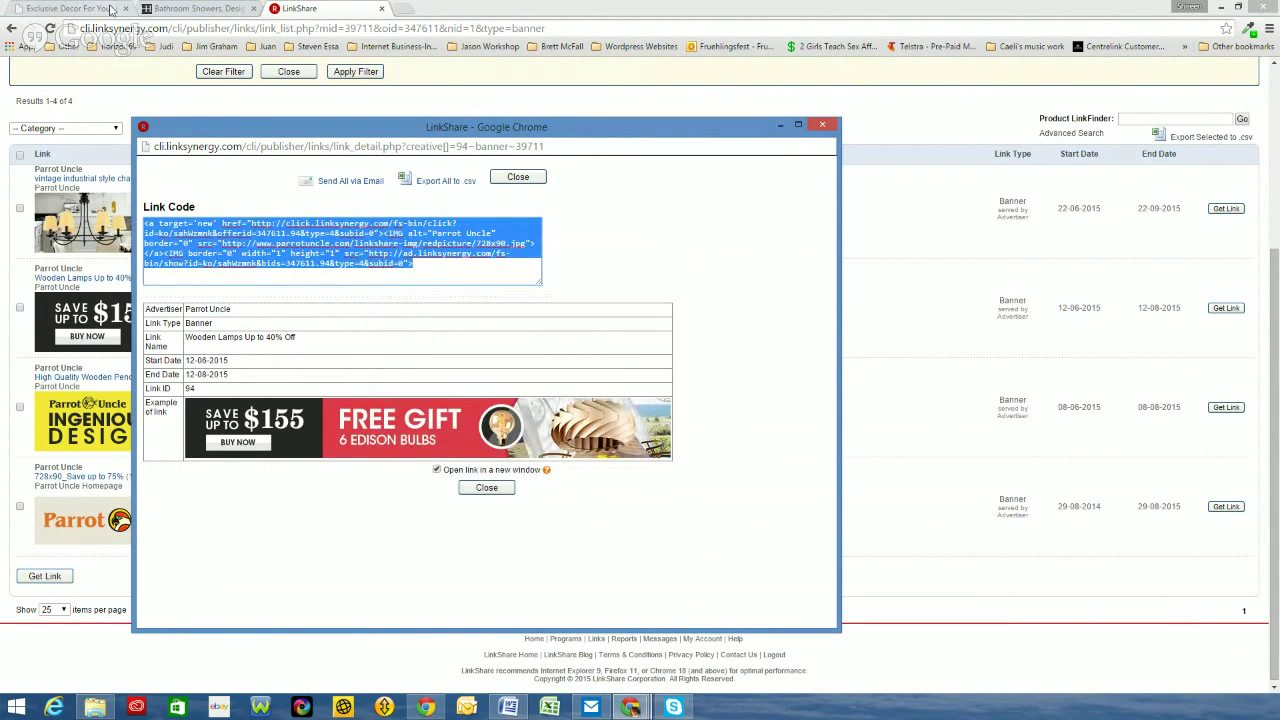
Go to the site's Exclusive Home Decor & Gifts page and open it in WordPress Edit Page.
click(60, 12)
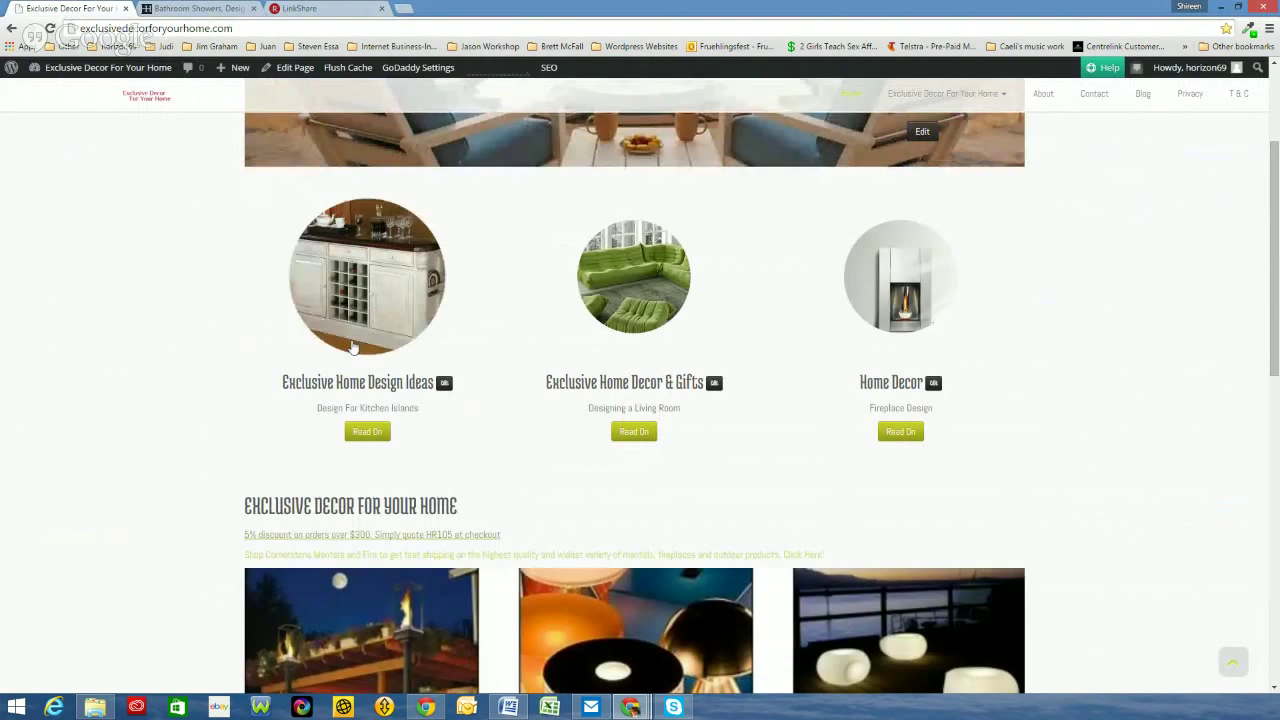
click(634, 431)
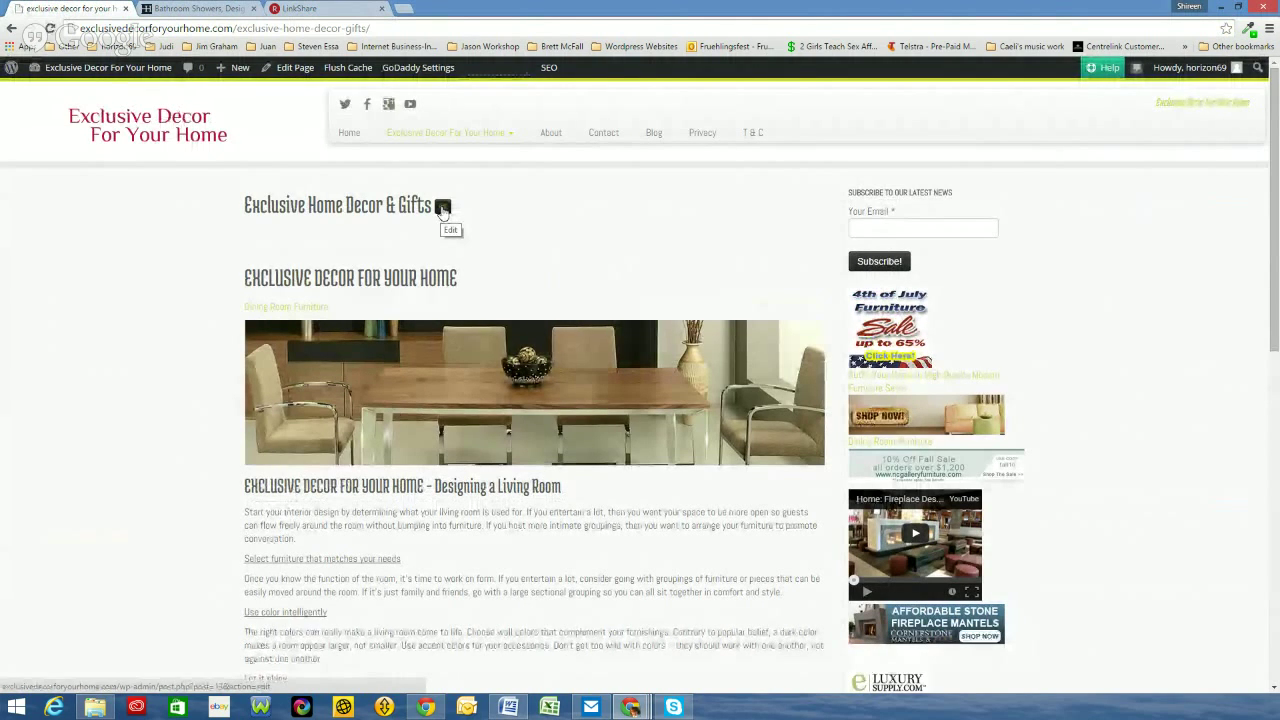
click(297, 70)
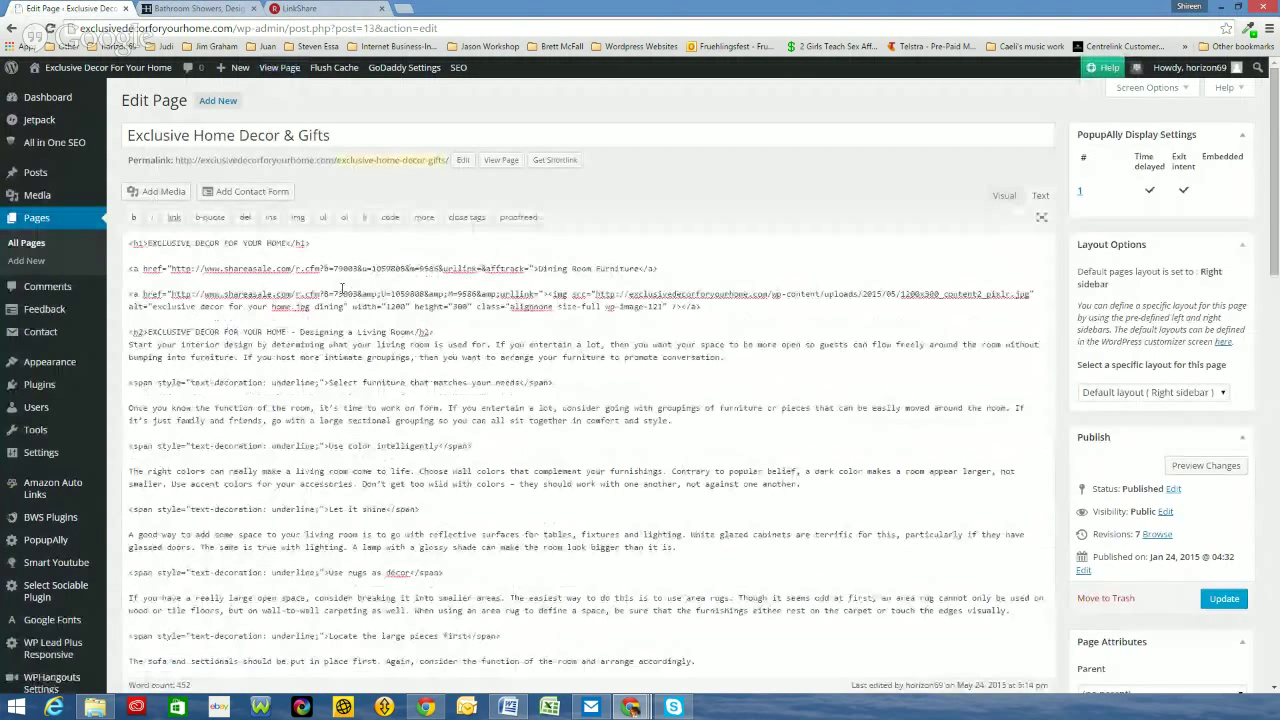
Paste the Parrot Uncle banner code on a new line under the h1 heading and update the page.
key(Return)
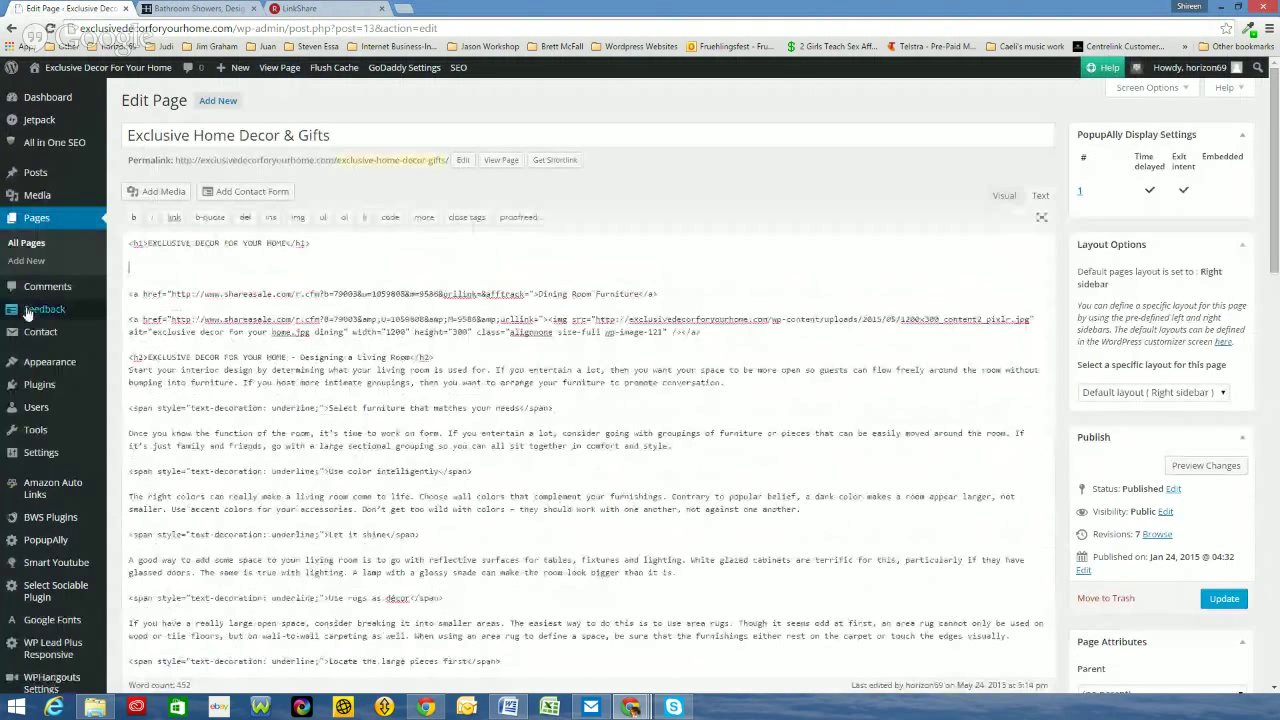
right_click(138, 268)
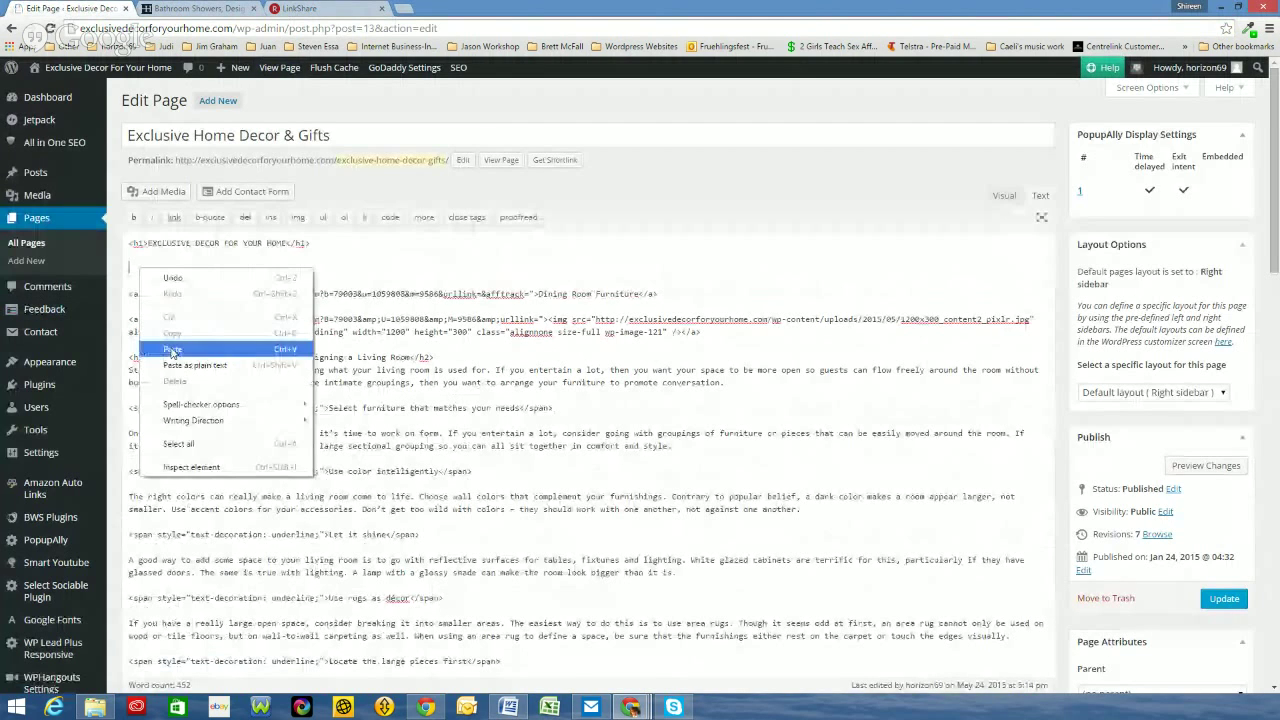
click(172, 351)
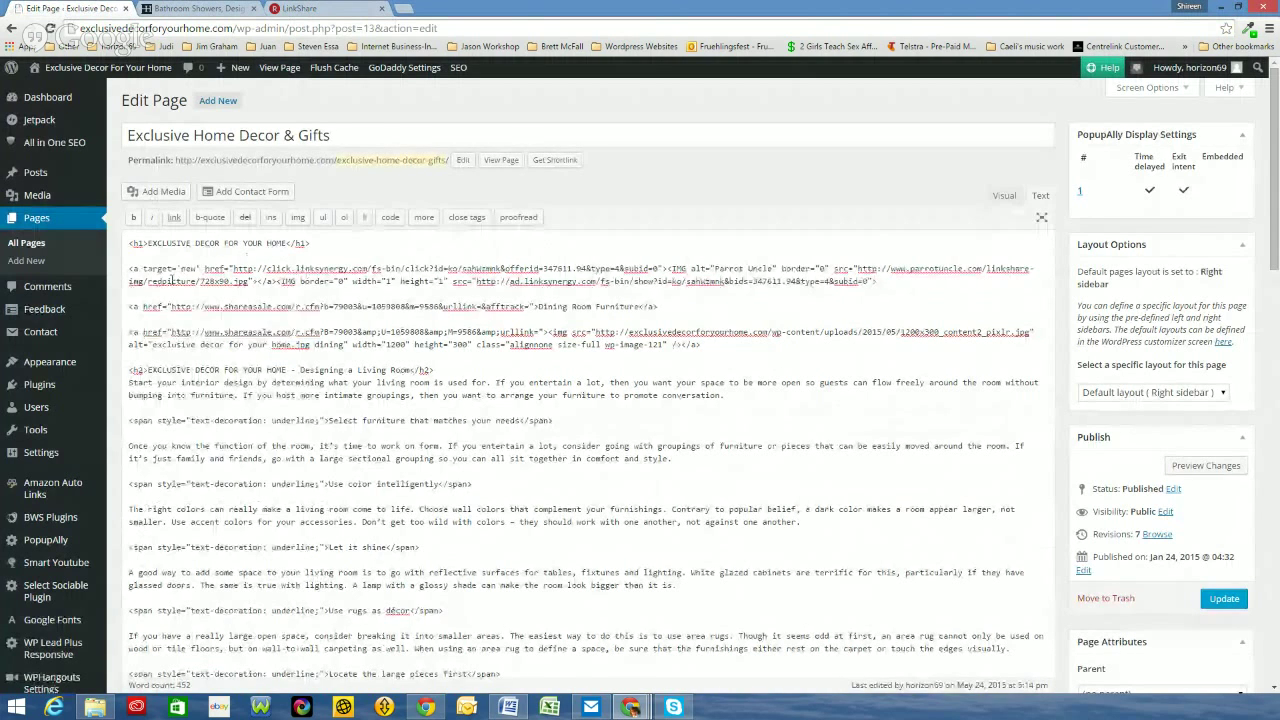
click(1222, 600)
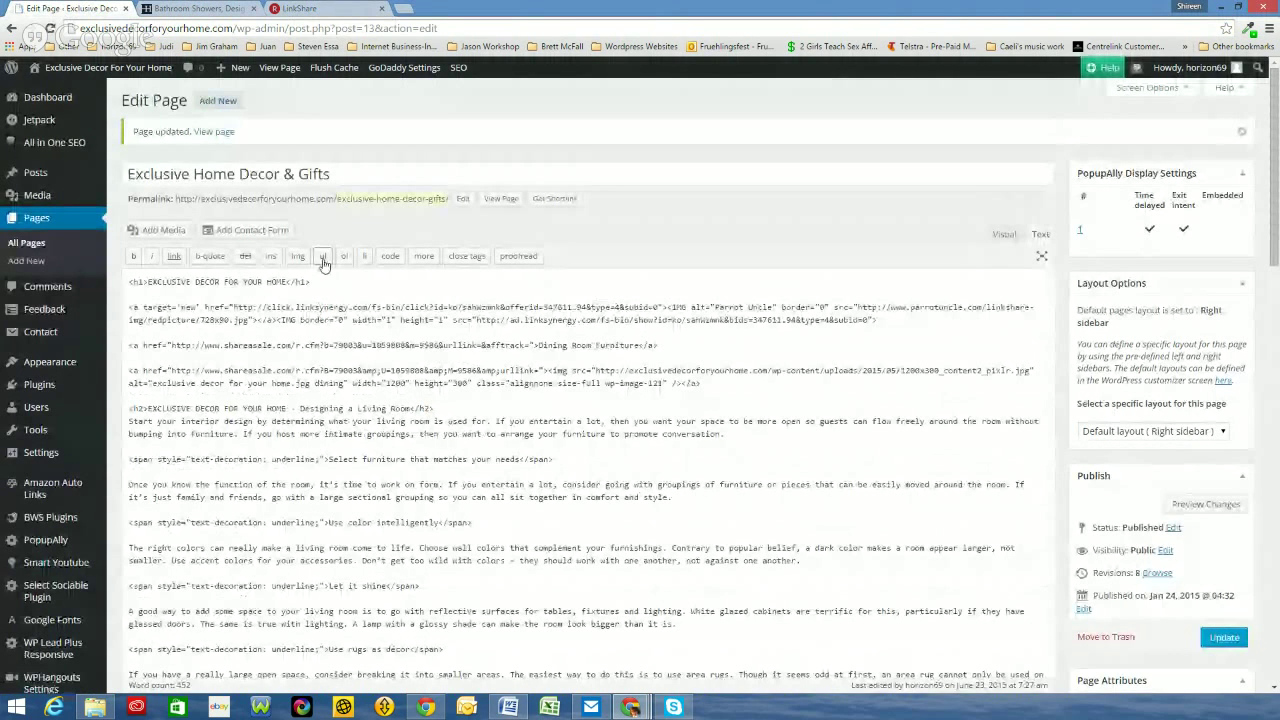
View the live page, test that the Free Gift banner opens Parrot Uncle, and review the page.
click(272, 68)
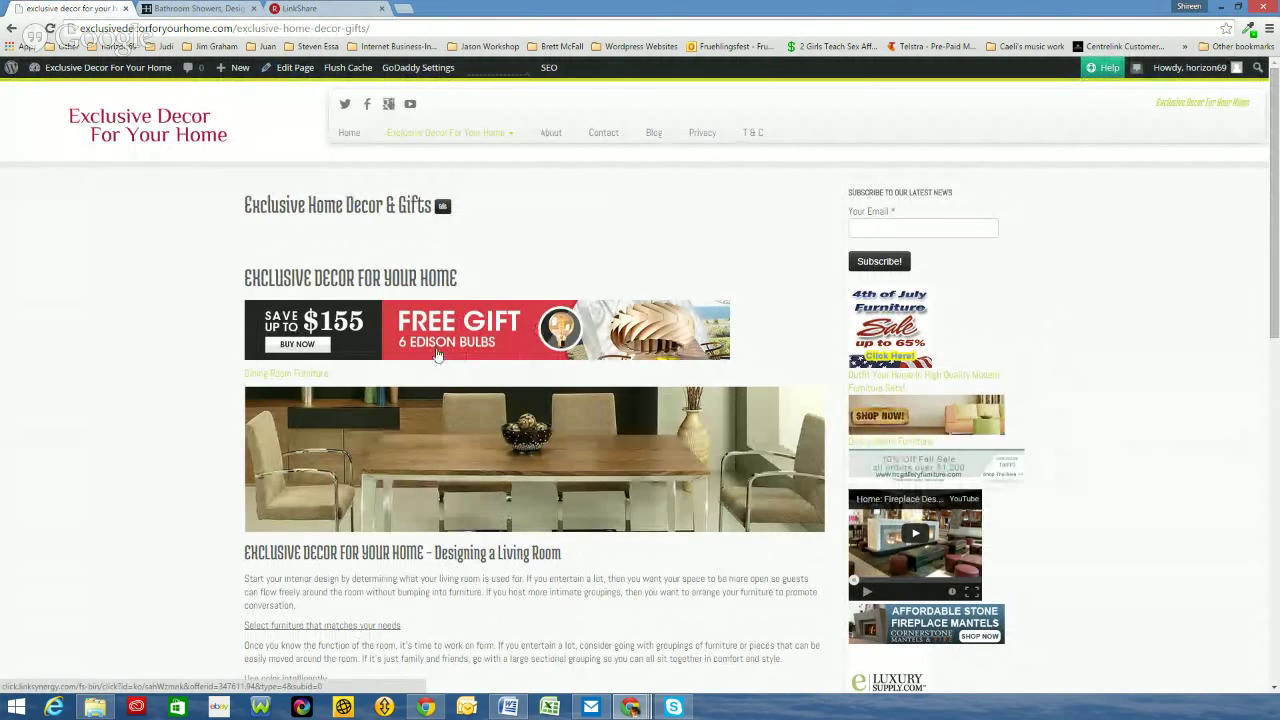
click(377, 337)
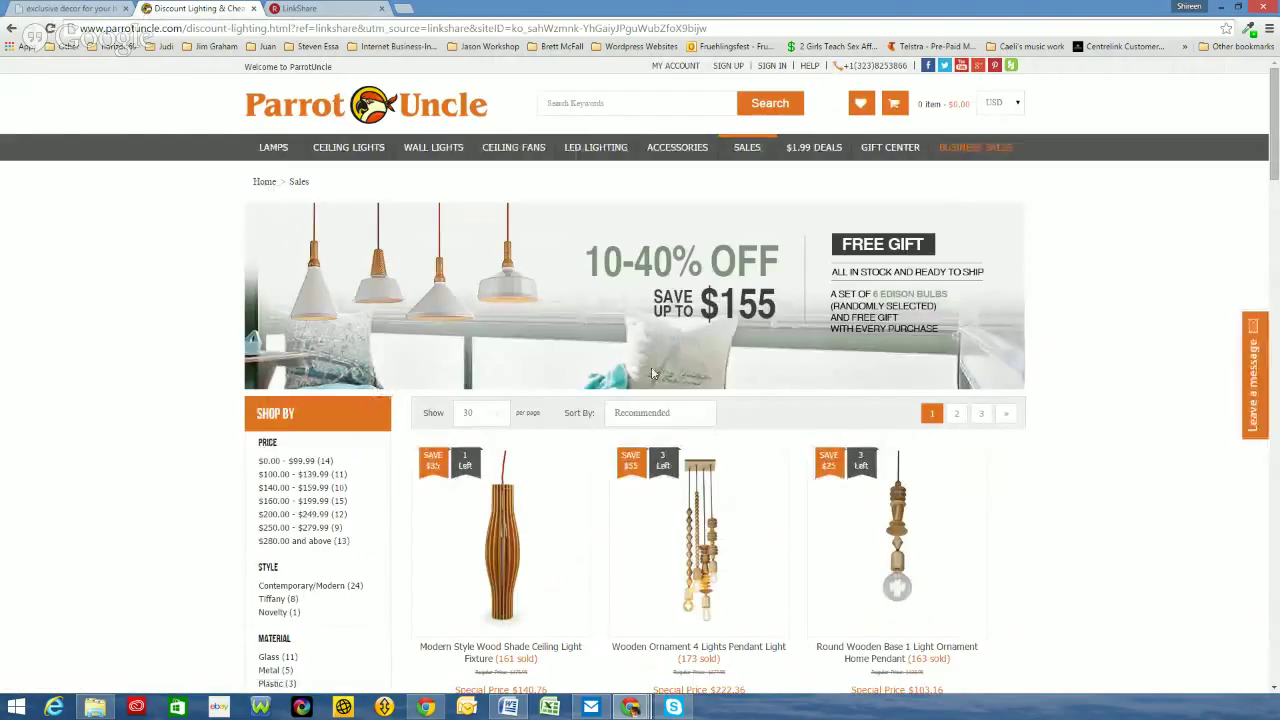
click(62, 10)
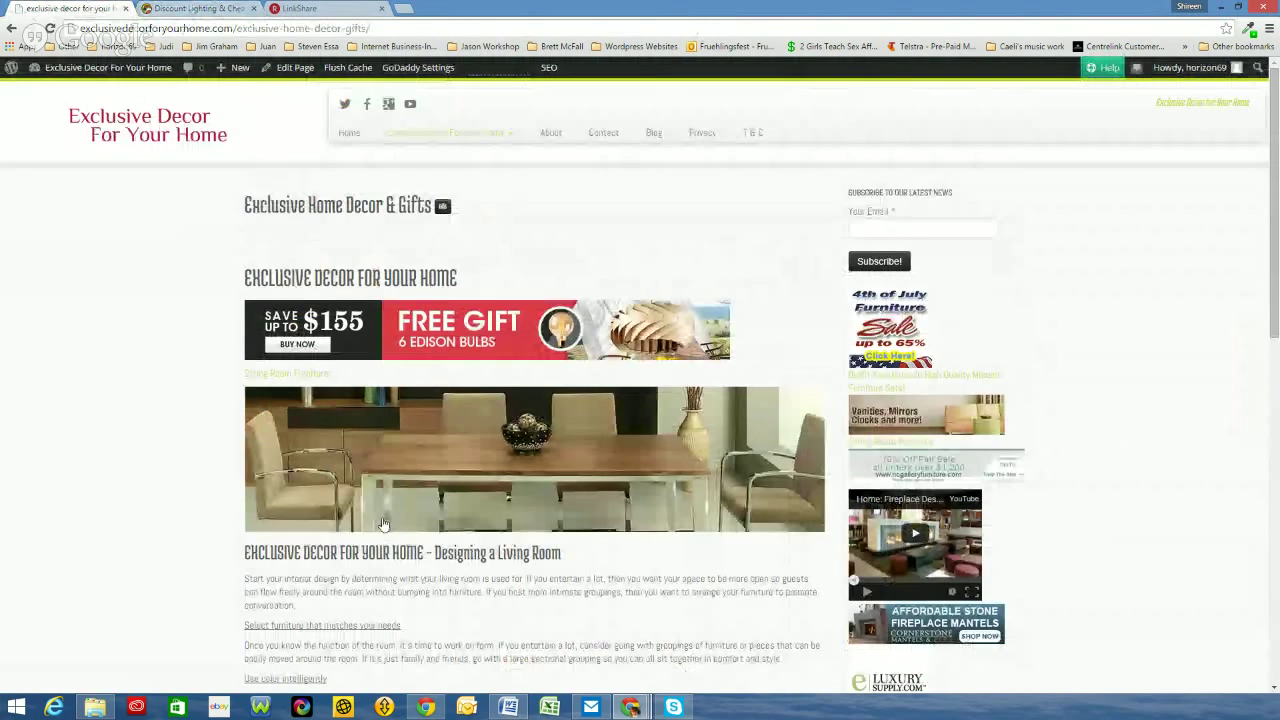
scroll(385, 520, down, 3)
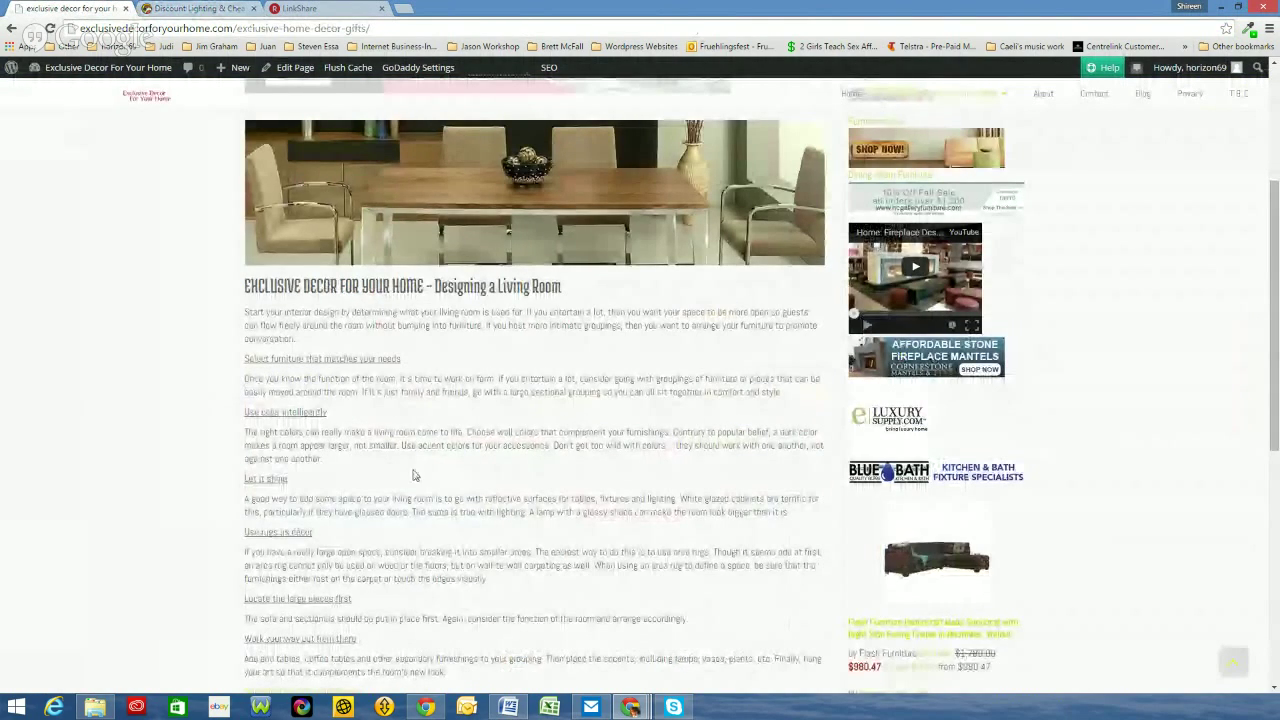
scroll(410, 476, down, 3)
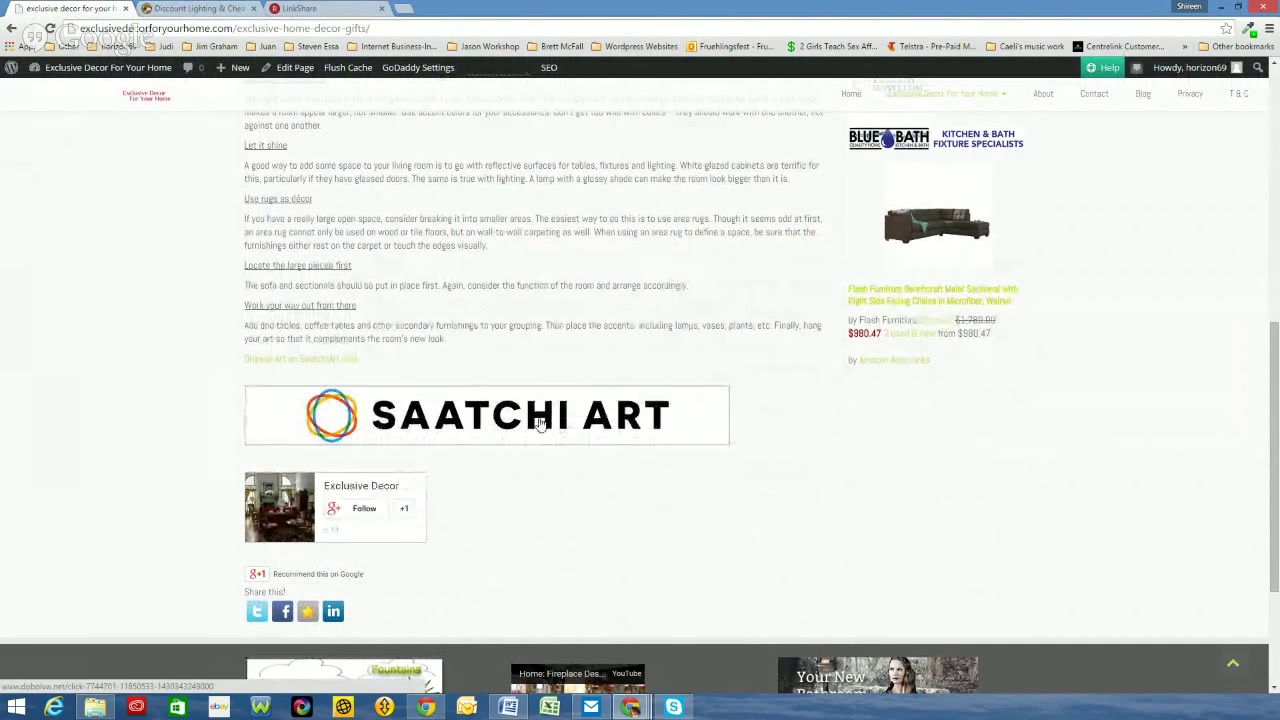
scroll(540, 424, up, 4)
scroll(538, 423, up, 2)
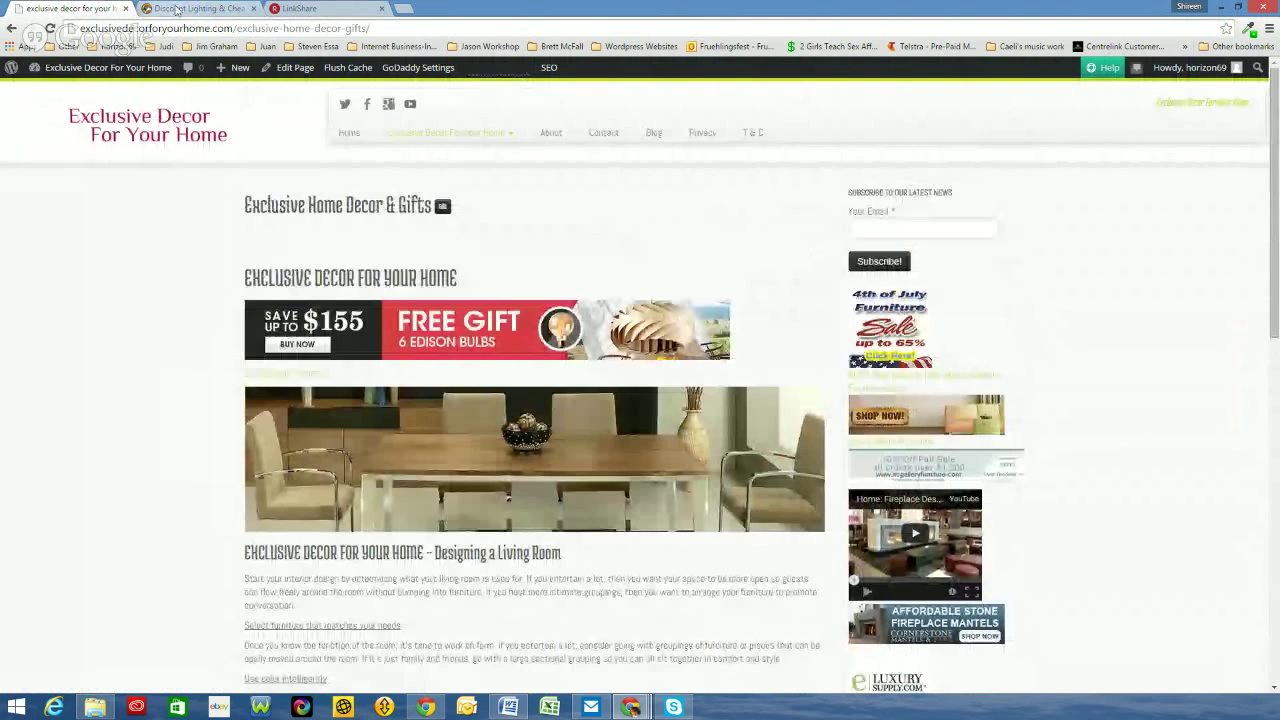
Revisit the Parrot Uncle Discount Lighting sales tab after briefly returning to Exclusive Decor.
click(178, 9)
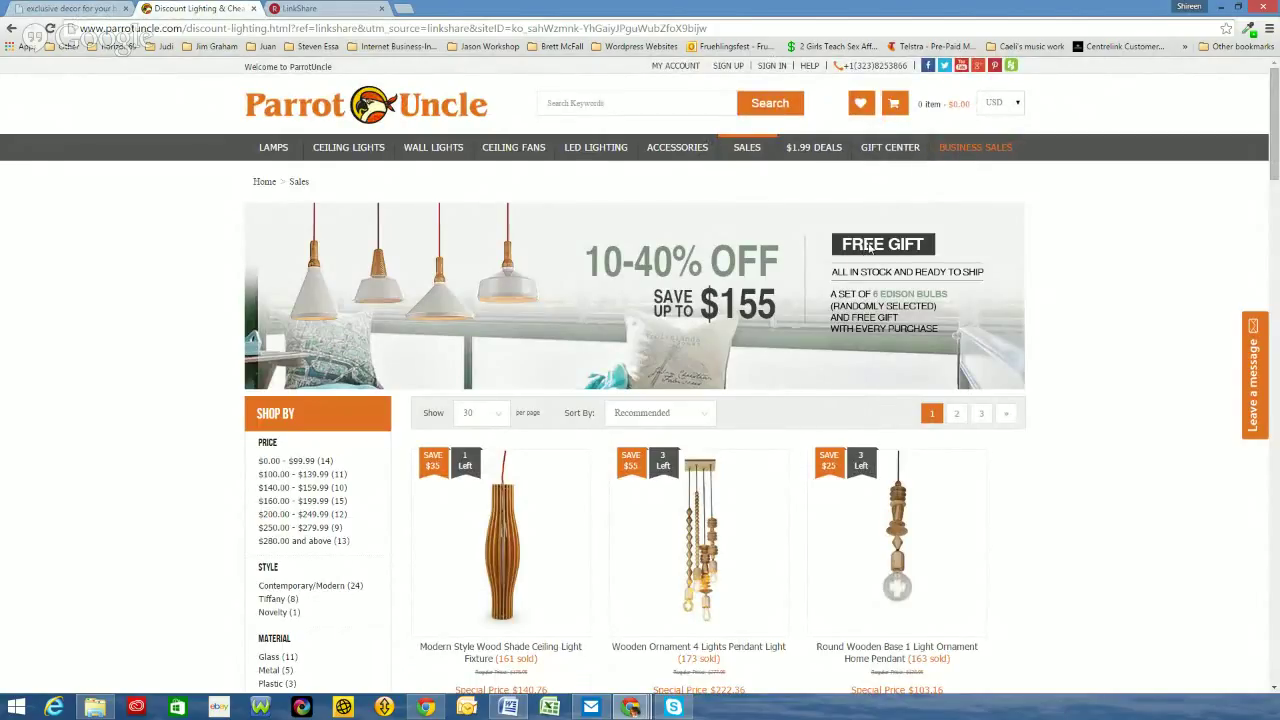
click(75, 12)
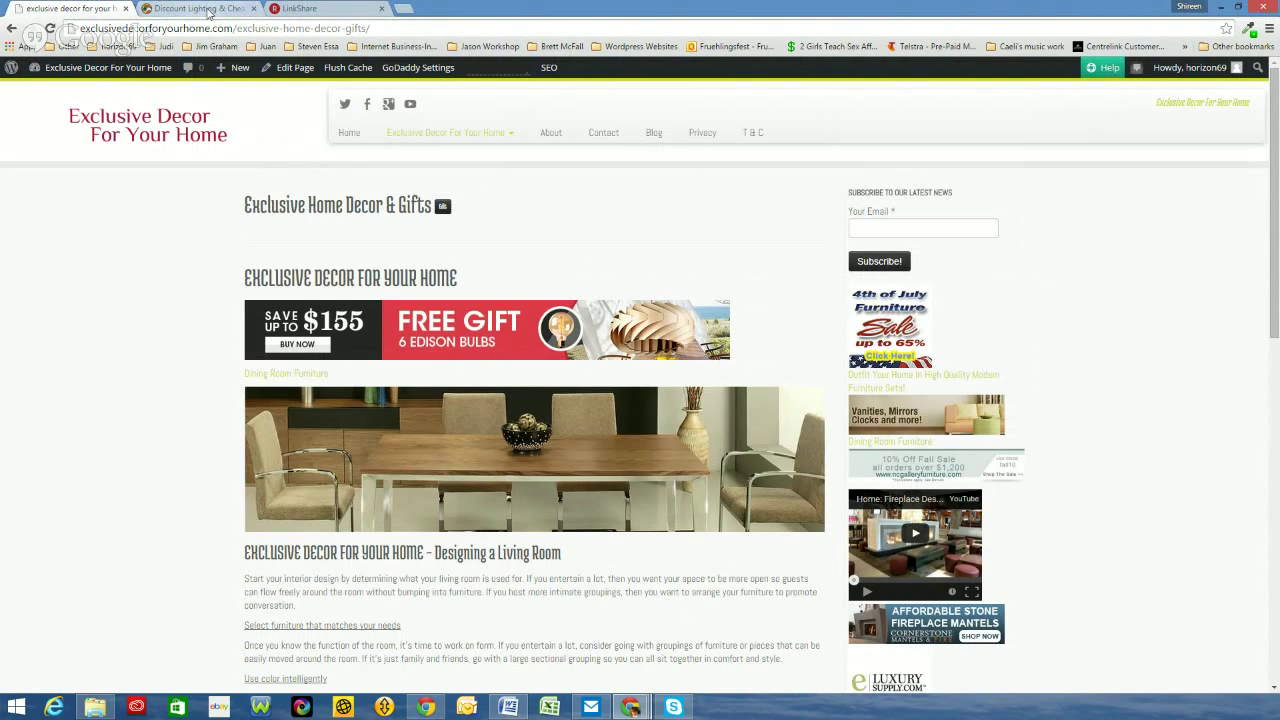
click(198, 8)
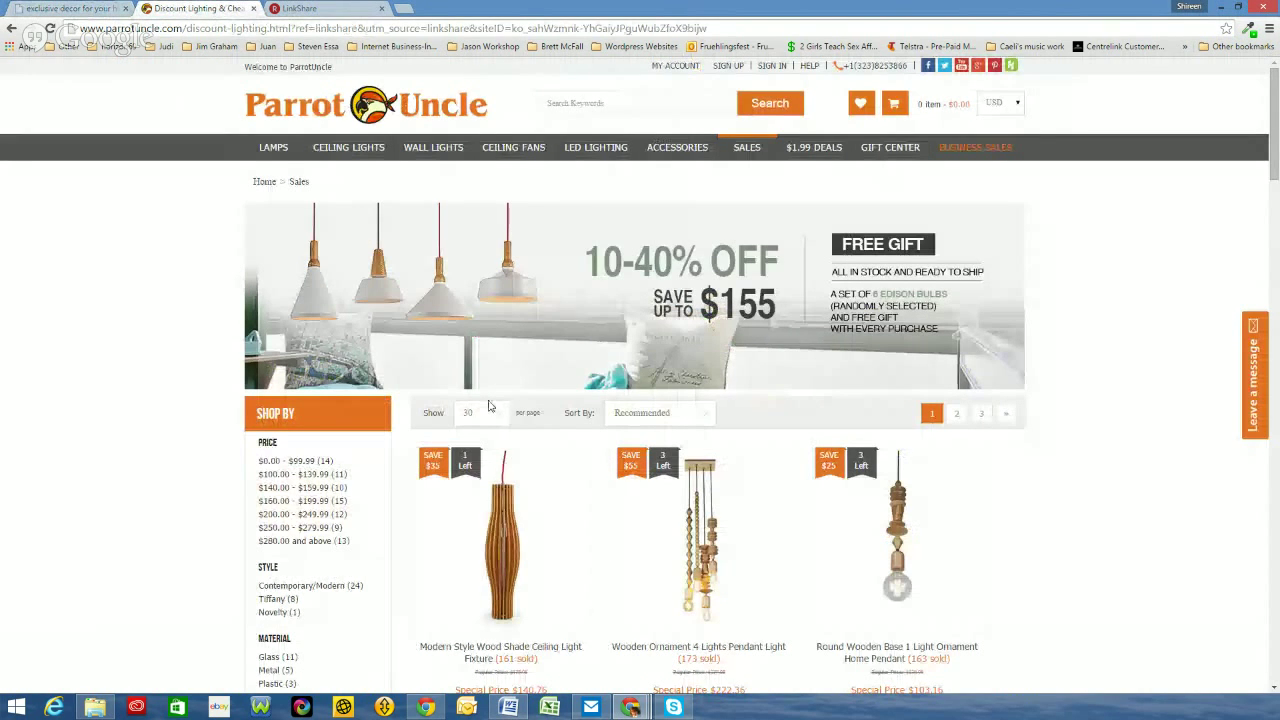
Switch back to the Exclusive Decor tab showing the living-room page with its $155 Free Gift banner.
click(70, 8)
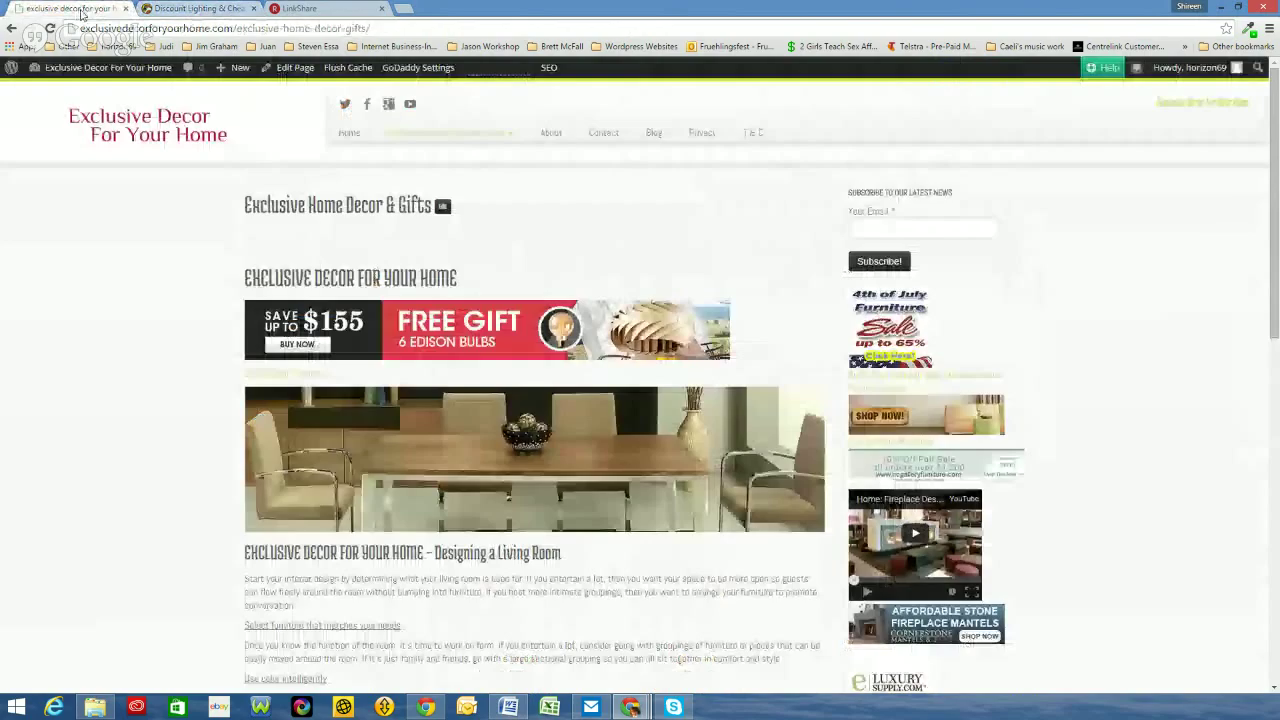